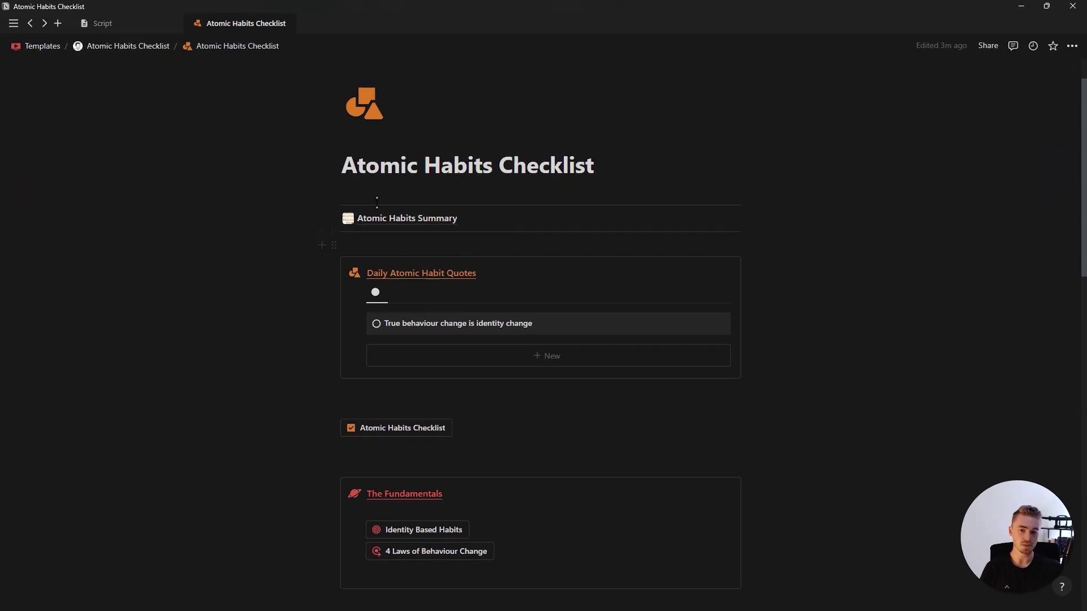
From Atomic Habits Summary, open 'The best way to start a new habit' and toggle Implementation Intention and Habit Stacking.
click(398, 221)
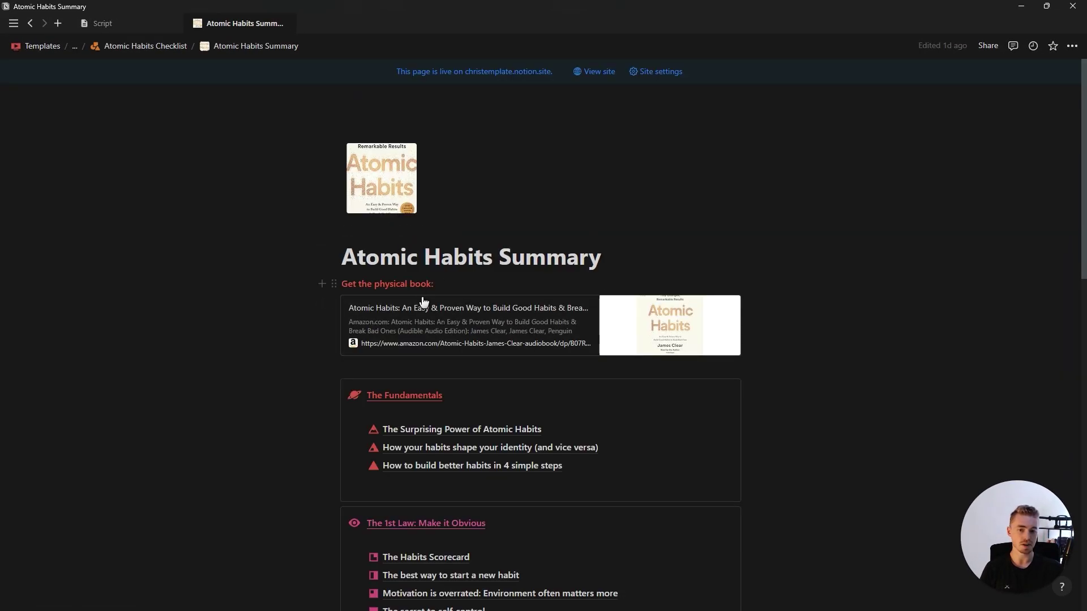
scroll(422, 302, down, 3)
scroll(450, 315, down, 3)
scroll(477, 323, down, 3)
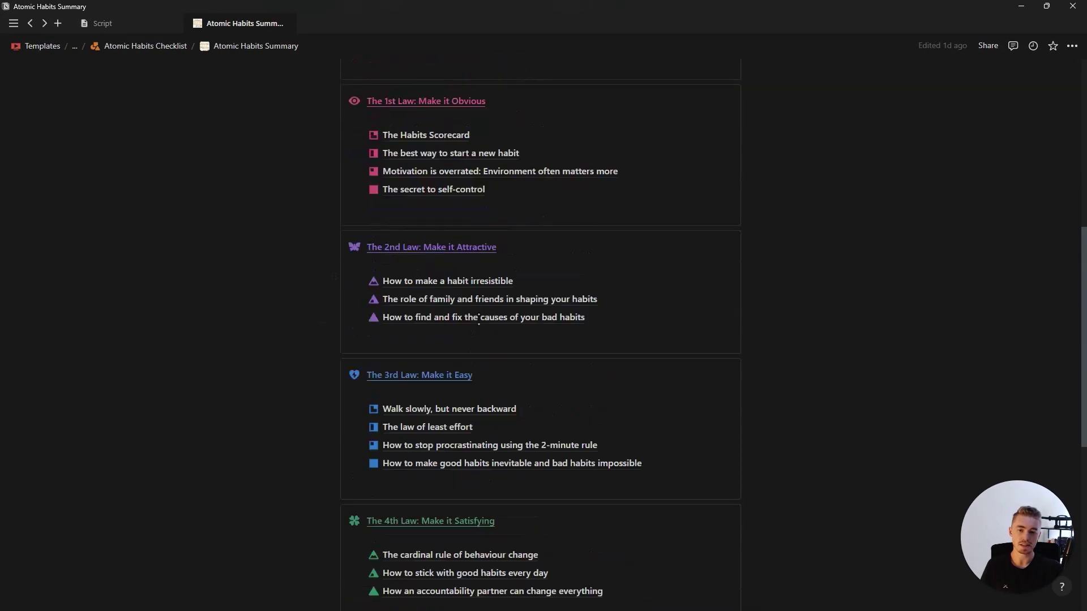
scroll(479, 323, up, 5)
click(466, 367)
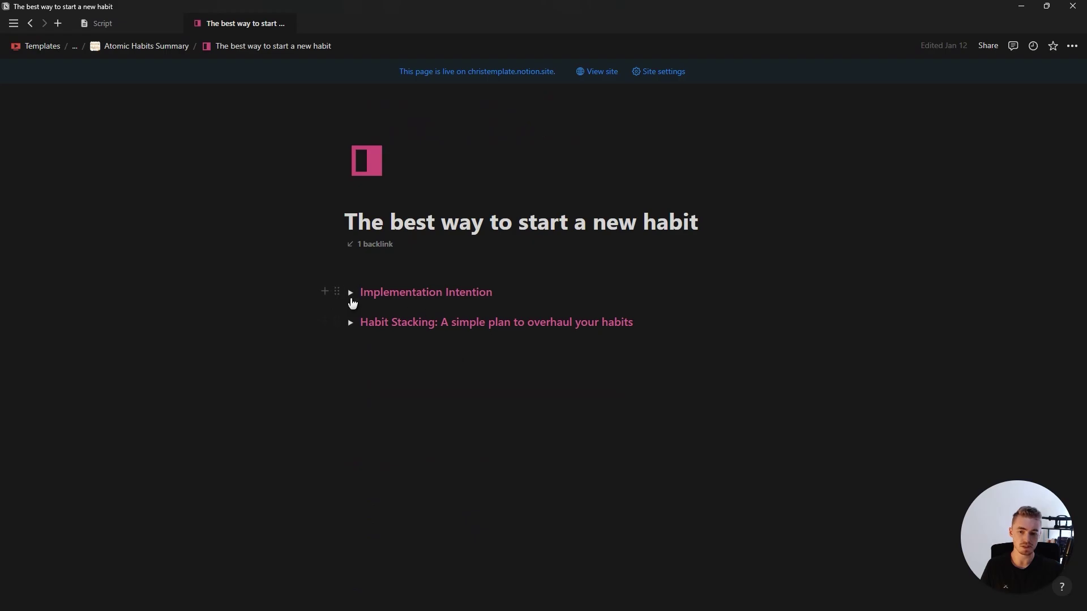
click(350, 292)
scroll(350, 297, down, 2)
scroll(350, 297, up, 2)
click(349, 292)
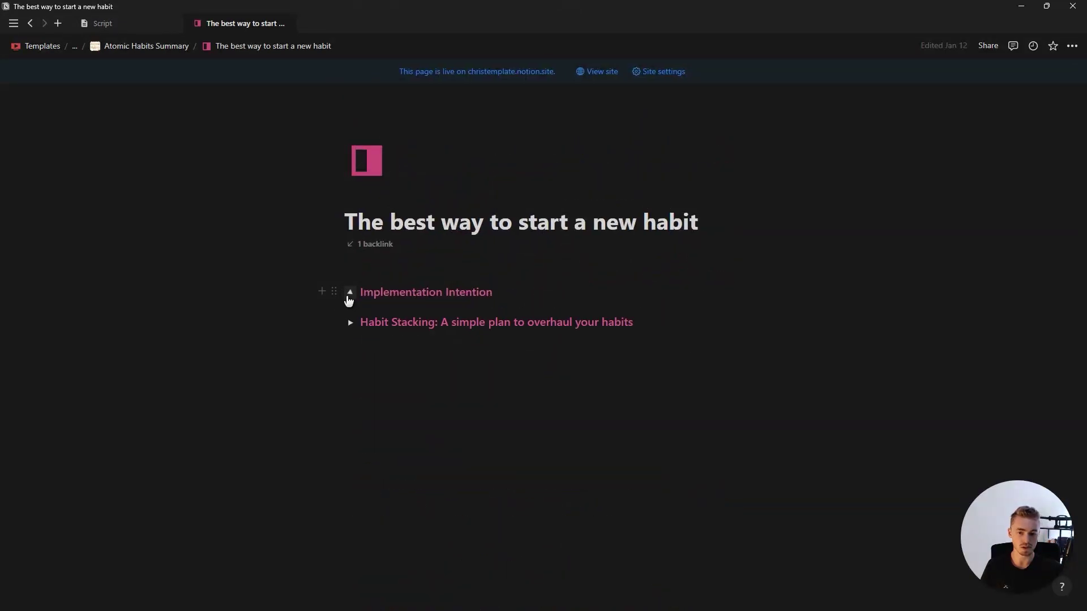
click(350, 323)
scroll(425, 340, down, 3)
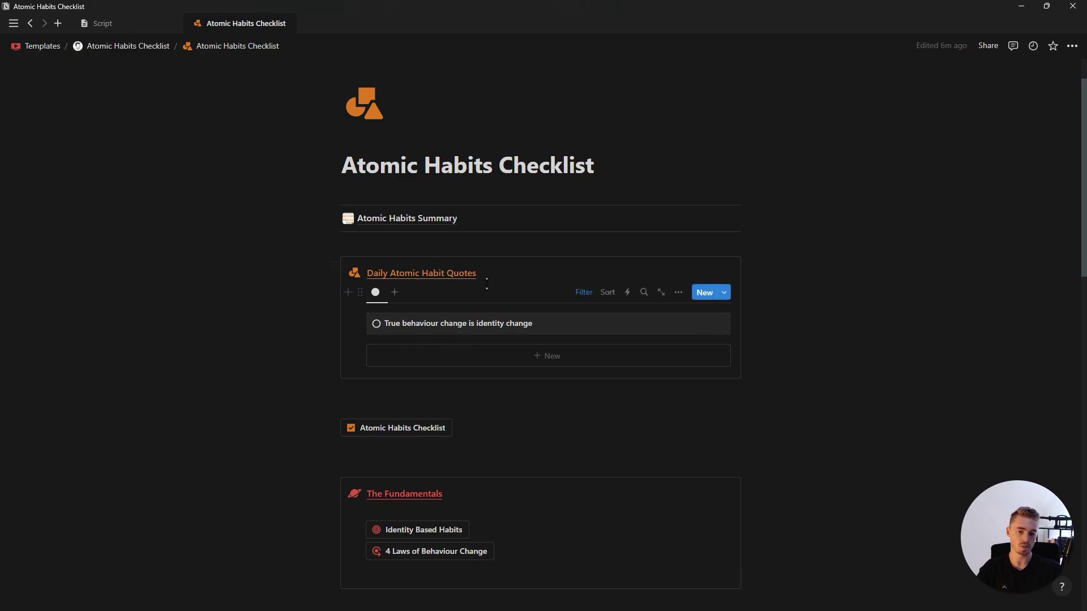
scroll(442, 392, down, 2)
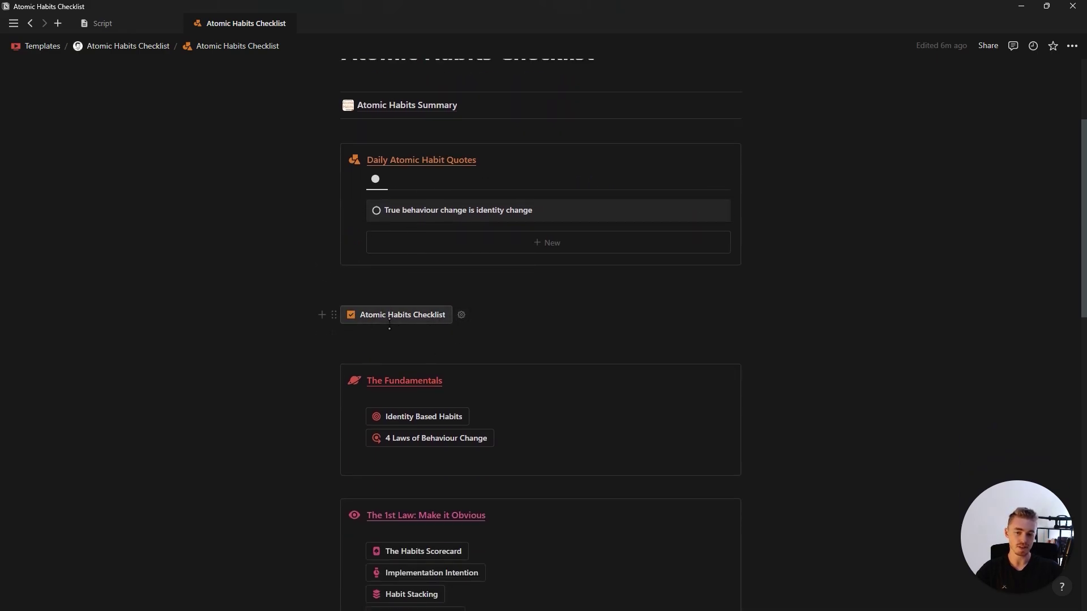
scroll(370, 327, down, 2)
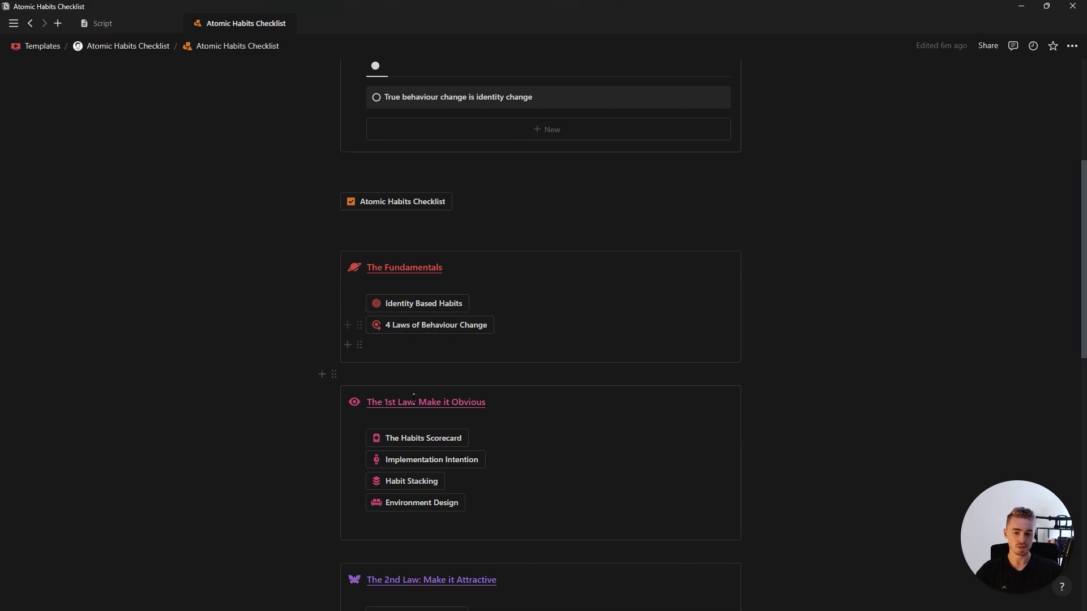
scroll(424, 395, down, 3)
scroll(424, 395, down, 3)
scroll(424, 395, down, 2)
scroll(416, 408, down, 3)
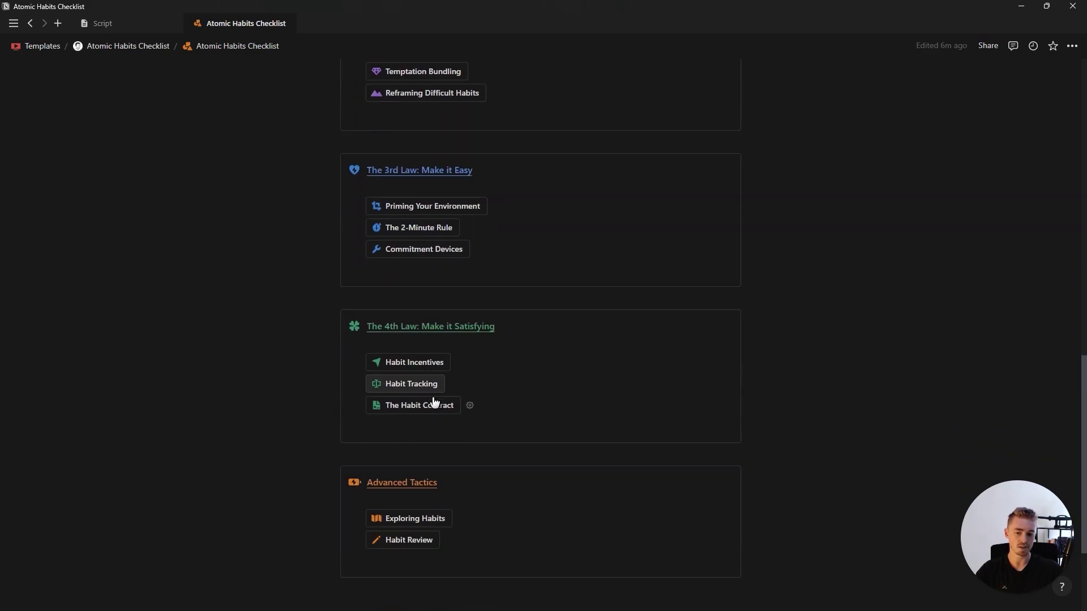
scroll(402, 446, down, 2)
scroll(402, 446, up, 3)
scroll(407, 425, up, 3)
scroll(413, 392, up, 3)
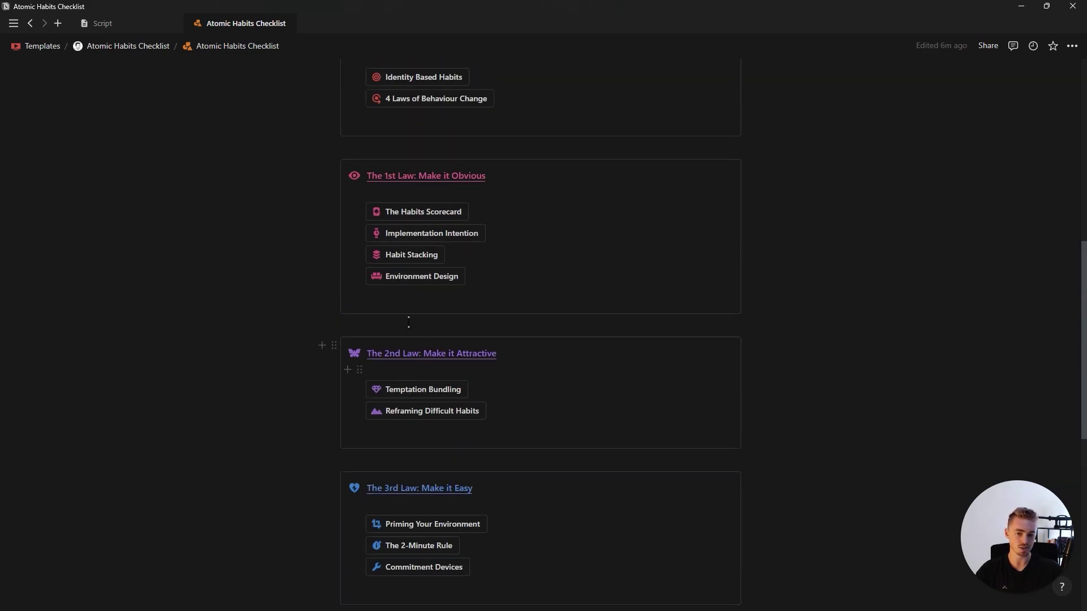
scroll(415, 361, up, 3)
scroll(416, 361, up, 4)
scroll(425, 366, up, 1)
scroll(441, 365, down, 3)
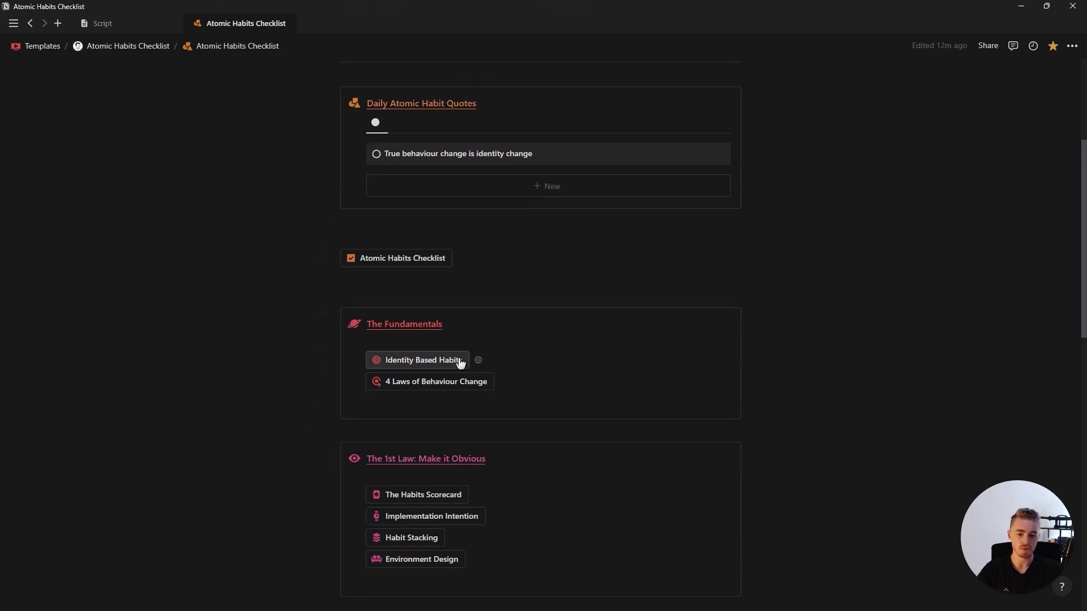
scroll(447, 365, down, 2)
scroll(446, 366, up, 5)
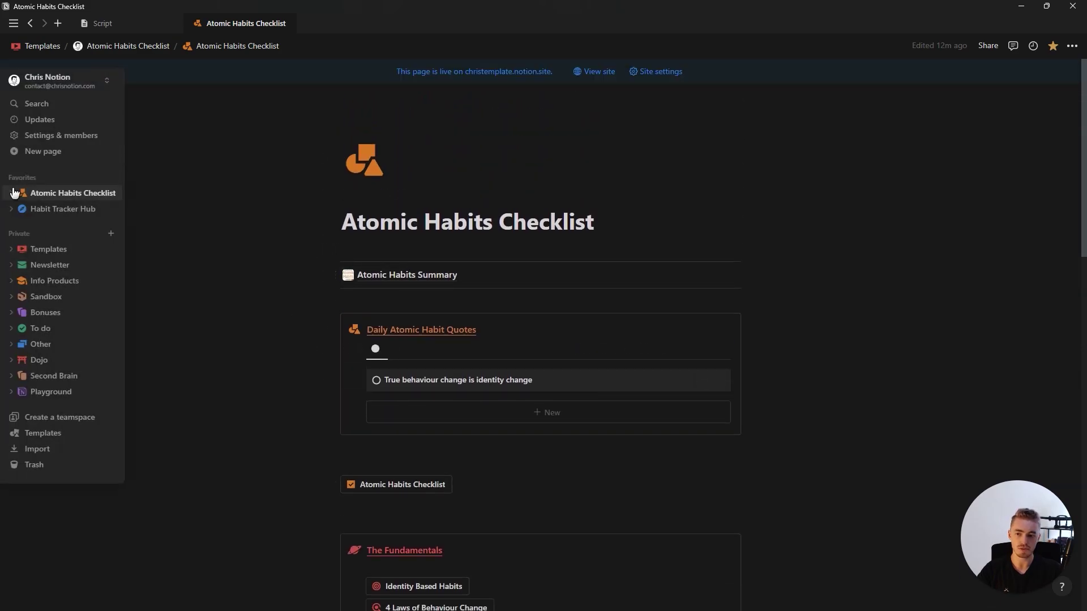
Open Atomic Habits via Habit Tracker Hub's Bookshelf and generate its Atomic Habits Checklist.
click(49, 209)
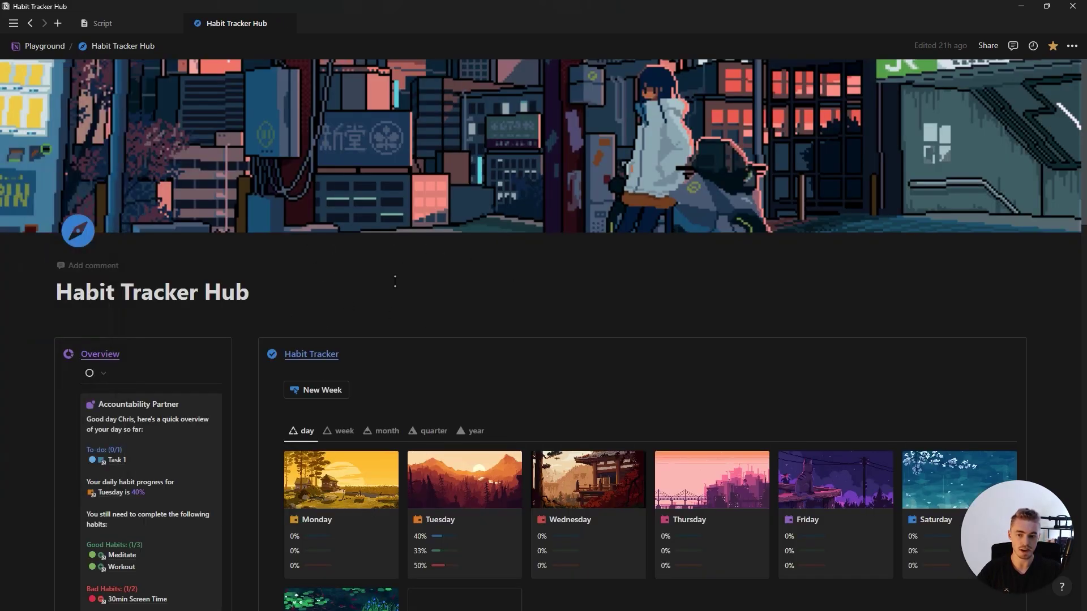
scroll(382, 255, down, 5)
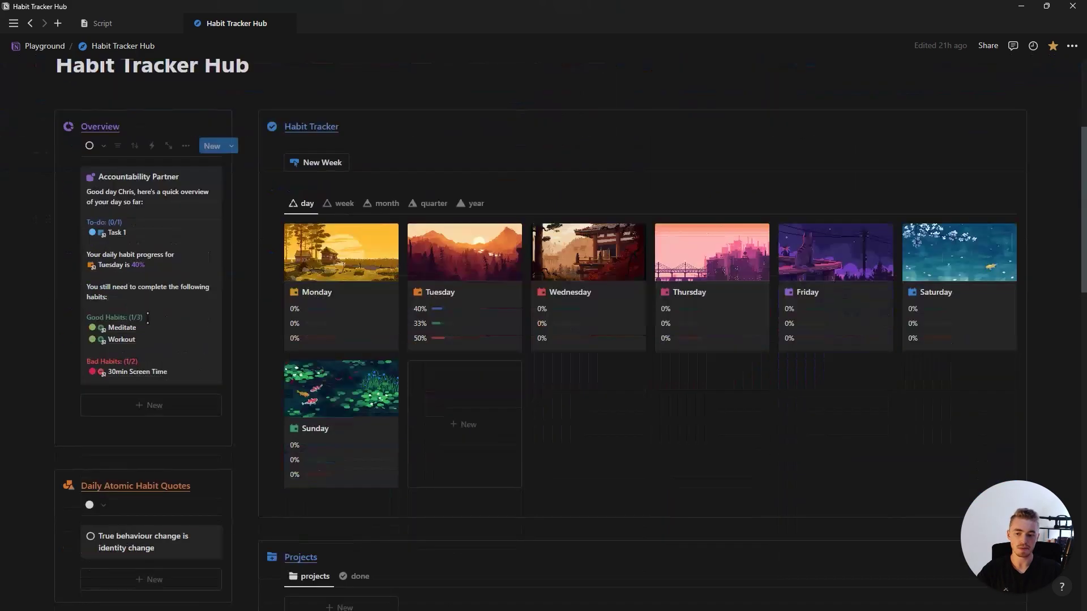
scroll(204, 288, down, 5)
scroll(153, 255, up, 4)
scroll(131, 303, up, 3)
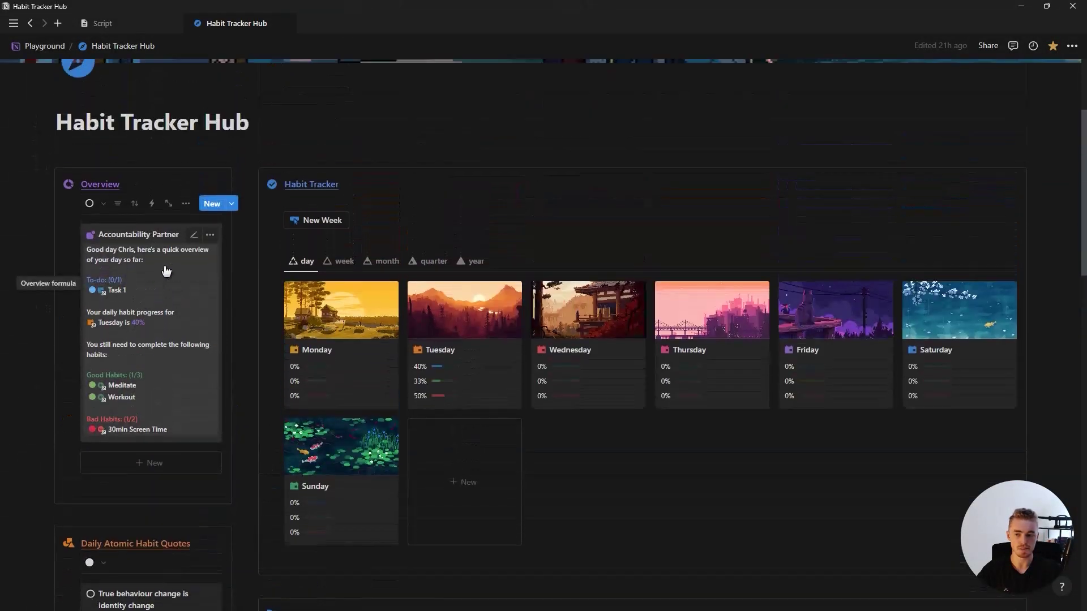
scroll(177, 363, down, 6)
scroll(178, 363, down, 10)
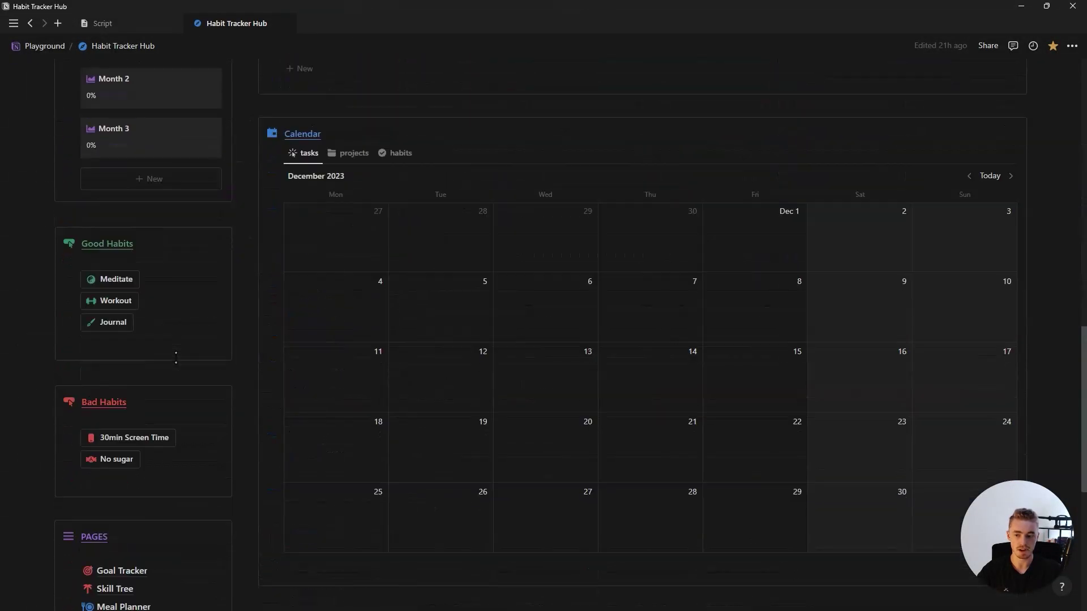
scroll(177, 363, down, 5)
click(148, 311)
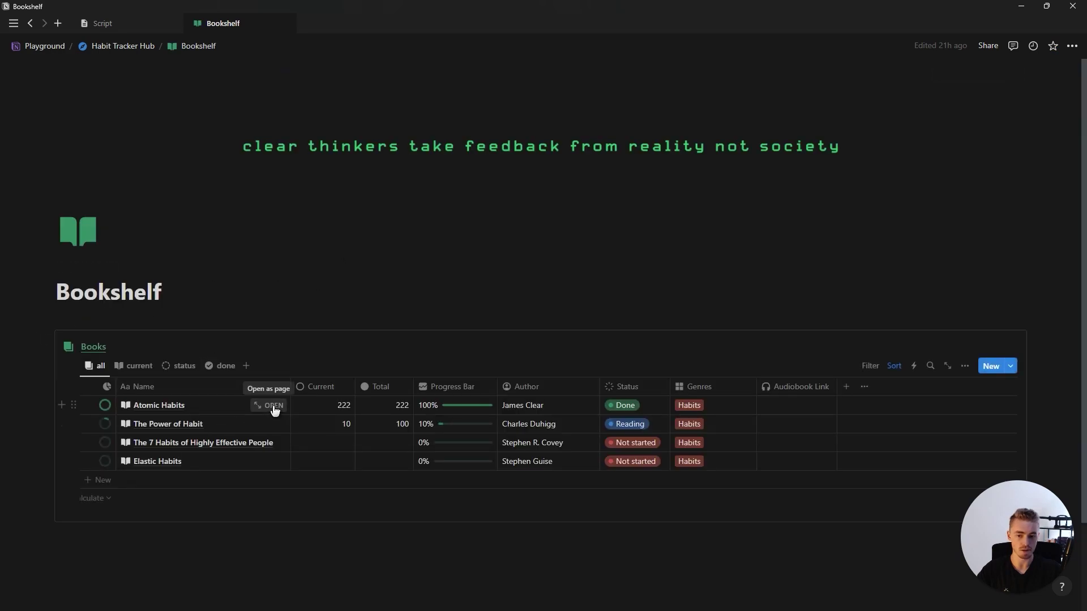
click(274, 408)
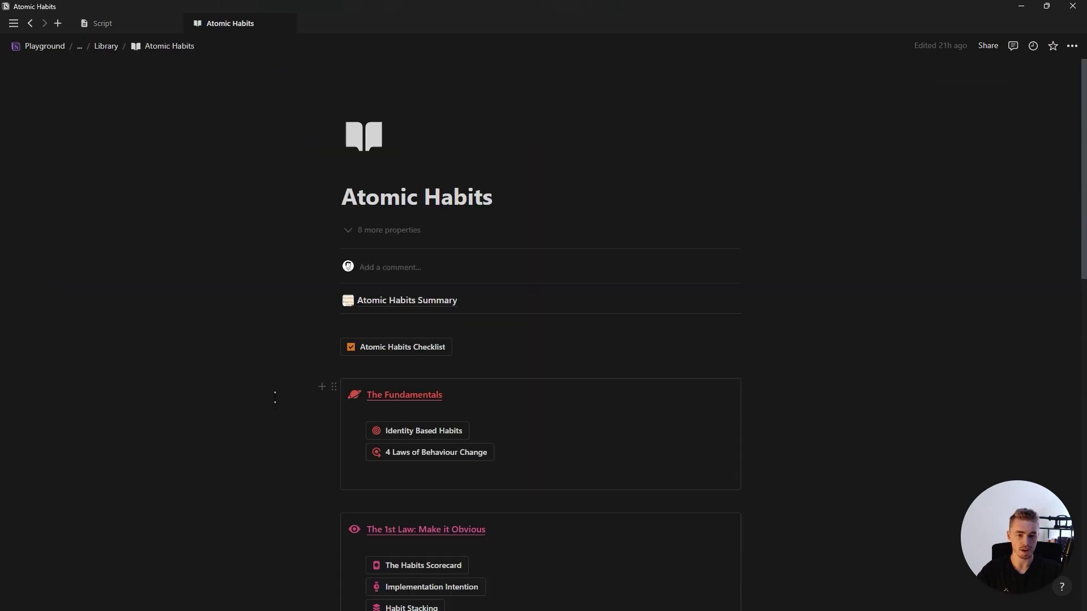
click(393, 348)
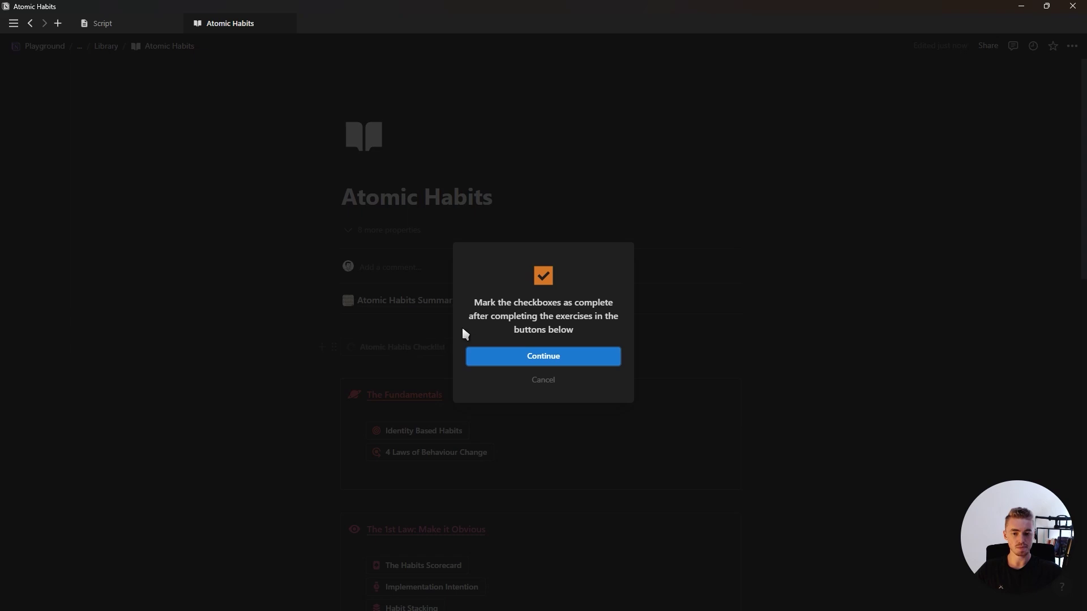
click(545, 361)
scroll(544, 340, down, 3)
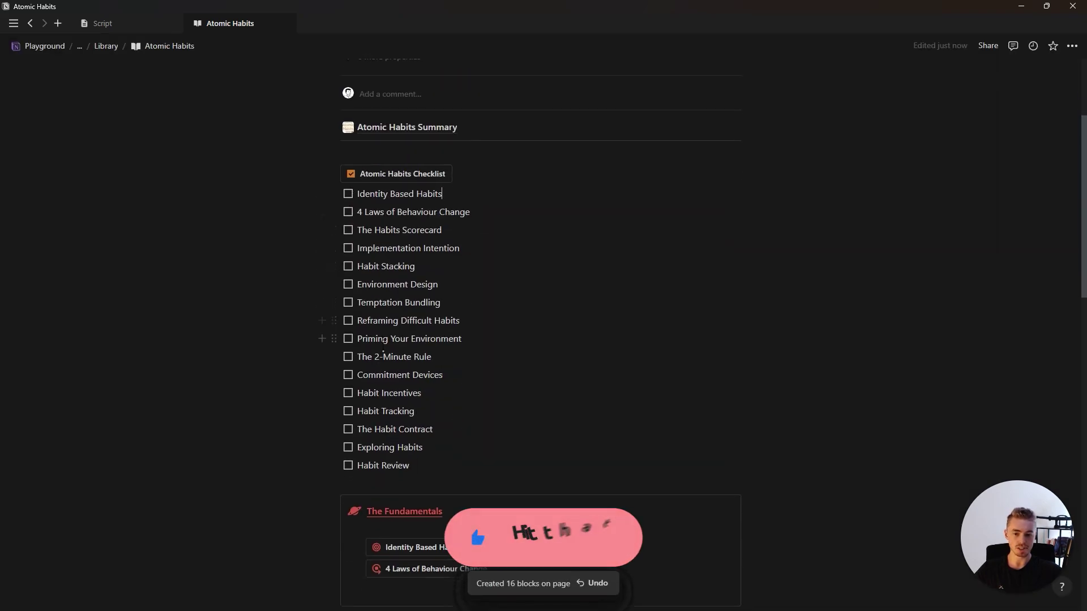
scroll(544, 340, down, 5)
scroll(543, 340, down, 5)
scroll(544, 340, down, 5)
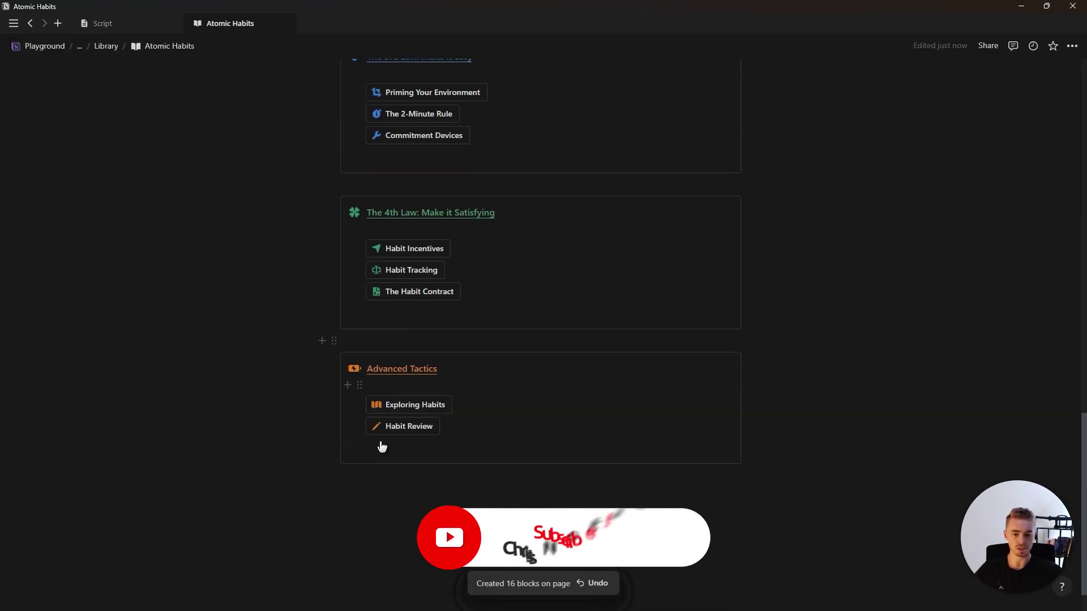
scroll(435, 447, up, 3)
scroll(458, 382, up, 5)
scroll(473, 326, up, 5)
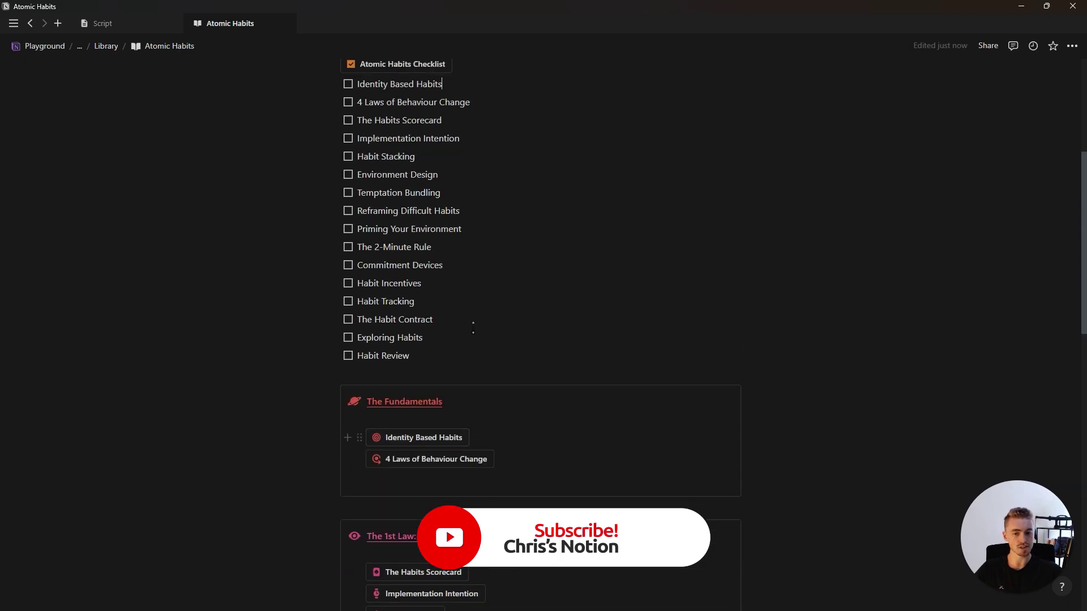
scroll(416, 424, up, 5)
Tick Identity Based Habits and 4 Laws of Behaviour Change, then undo the ticks.
click(348, 310)
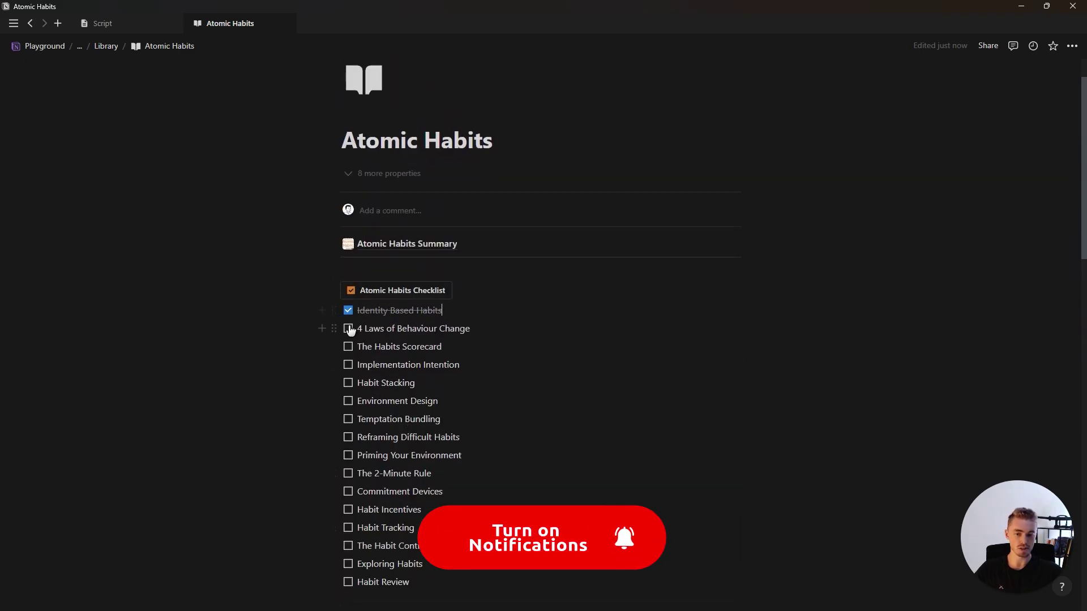
click(348, 329)
key(ctrl+z)
key(ctrl+z)
key(ctrl+z)
scroll(462, 367, down, 3)
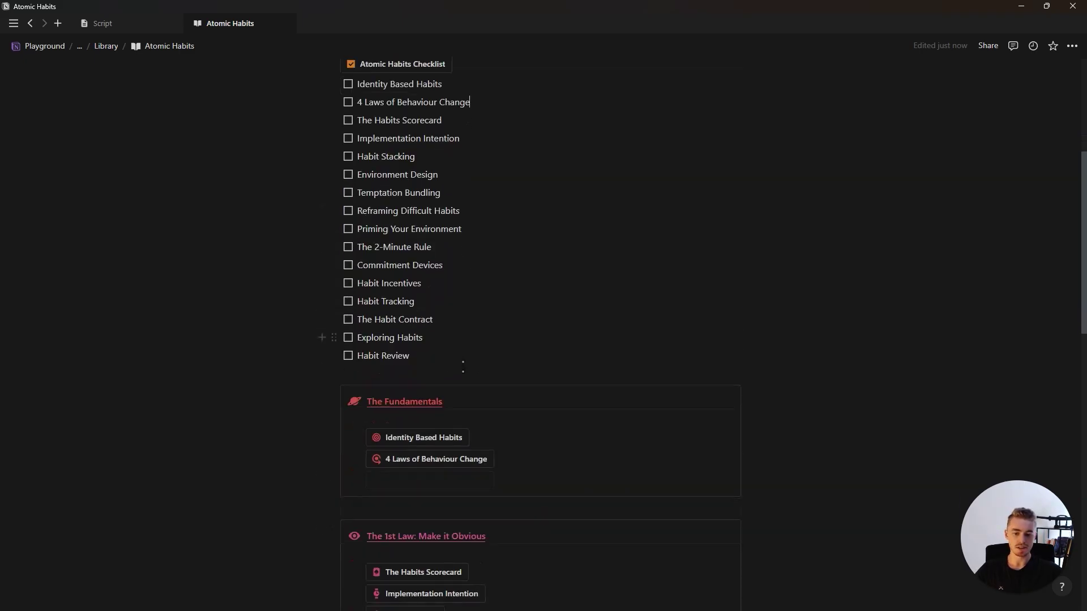
scroll(463, 368, down, 3)
click(422, 325)
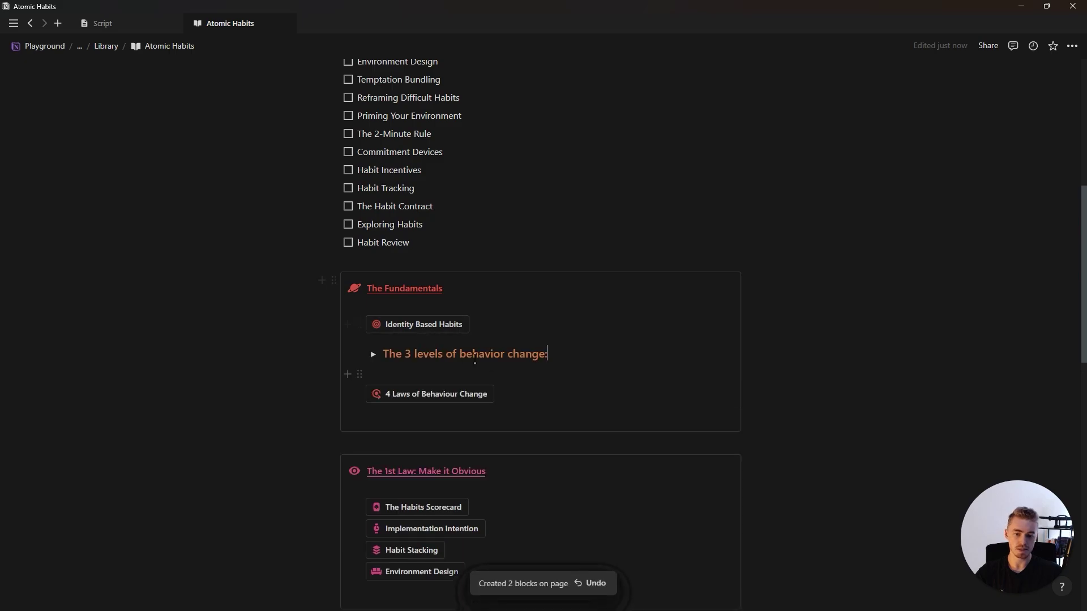
key(ctrl+Return)
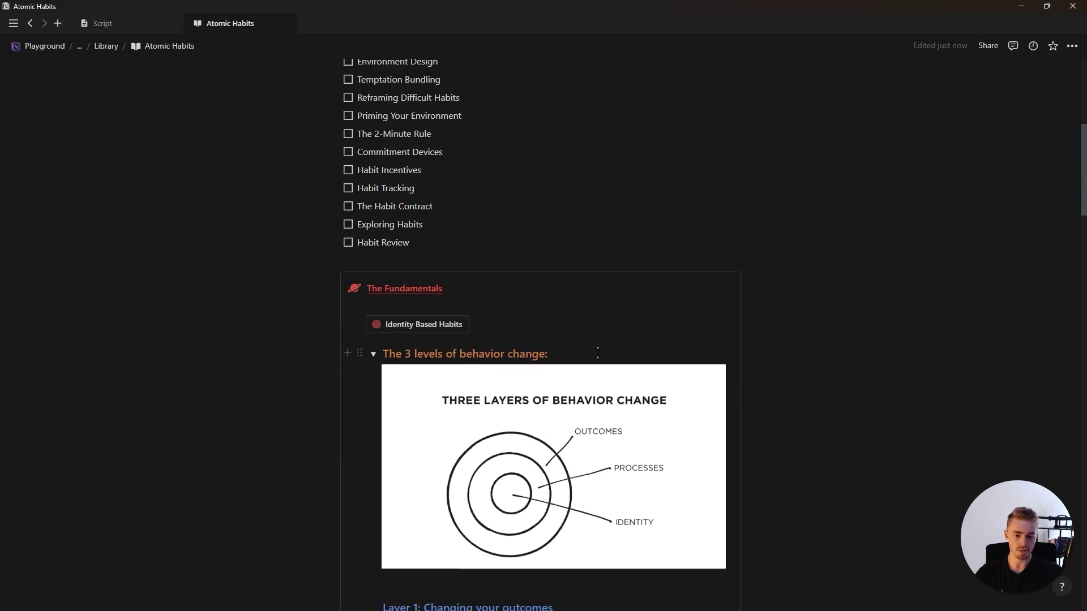
scroll(538, 365, down, 3)
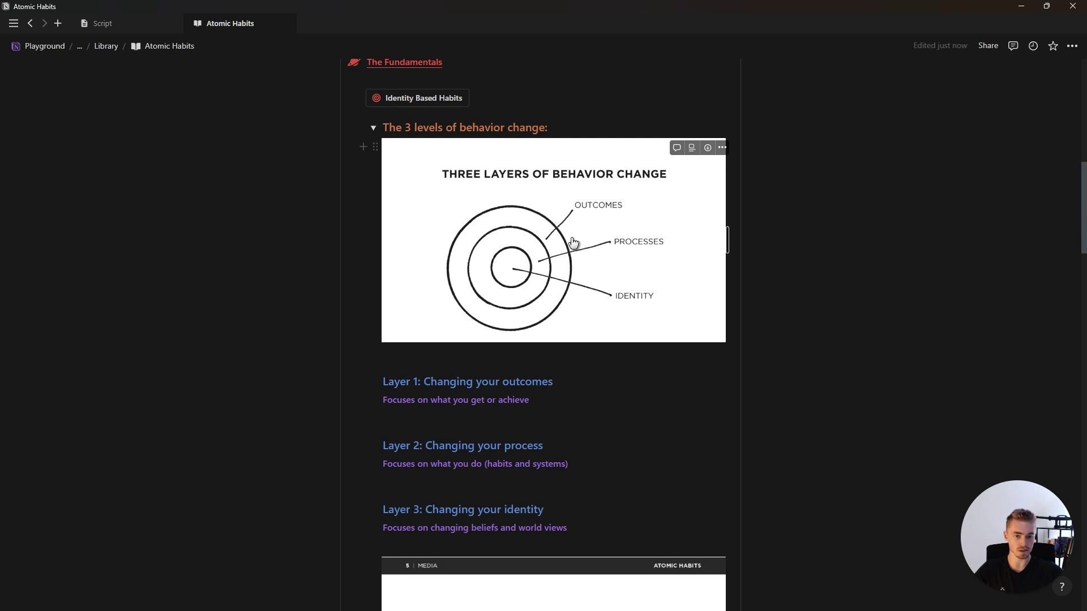
scroll(557, 317, down, 6)
scroll(556, 319, down, 4)
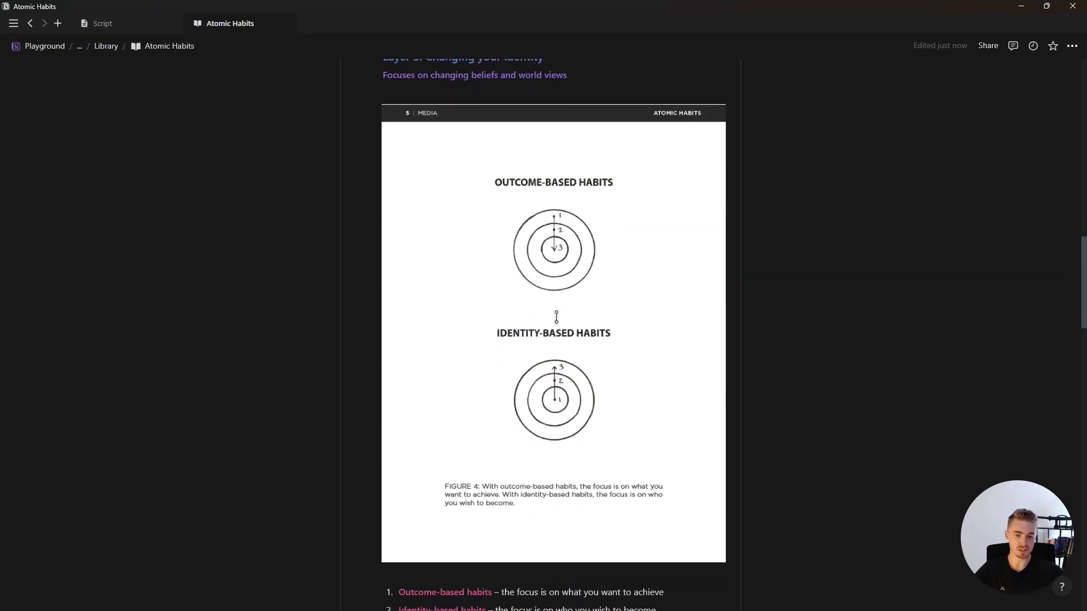
scroll(594, 264, down, 3)
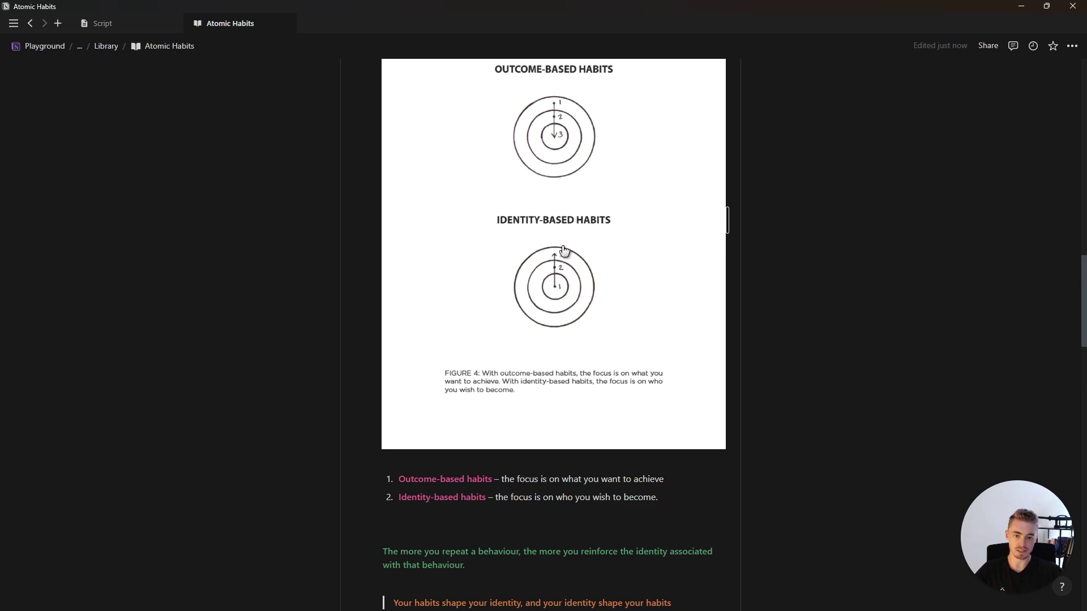
scroll(591, 296, up, 1)
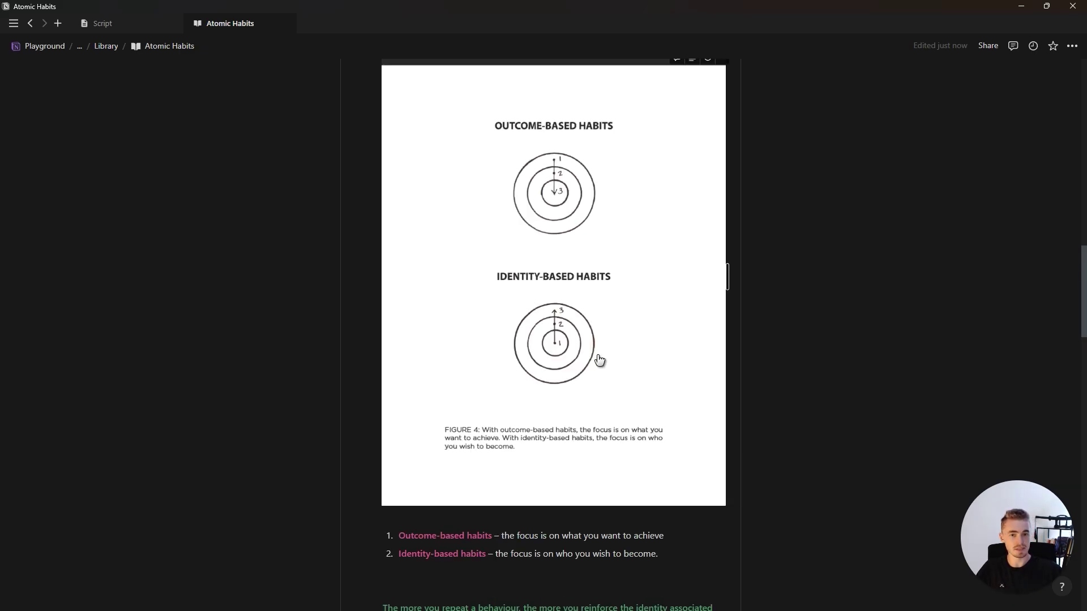
scroll(600, 361, down, 5)
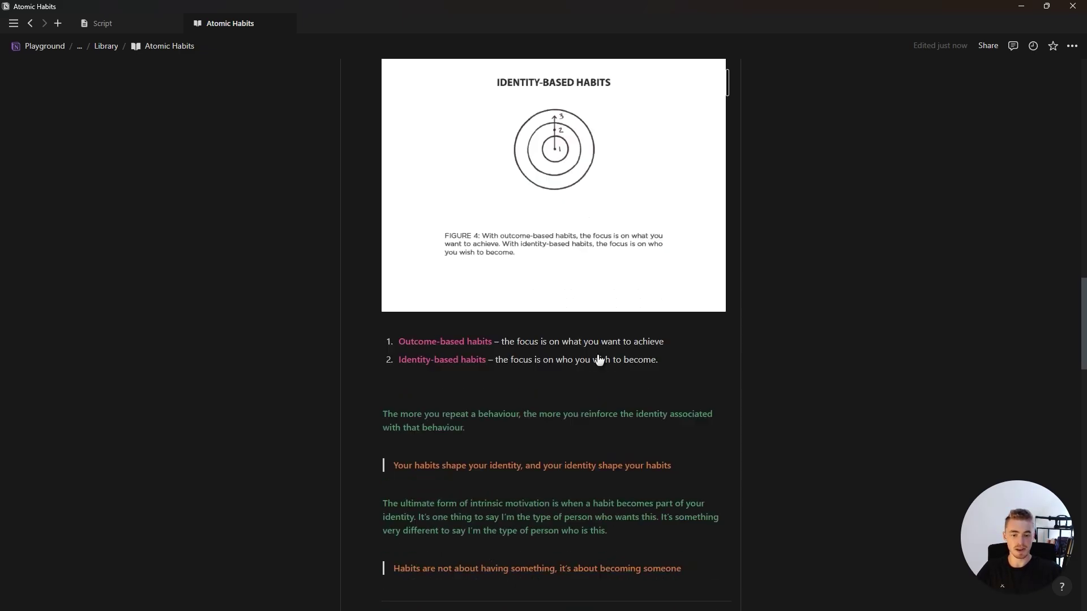
scroll(600, 360, down, 5)
scroll(600, 360, down, 3)
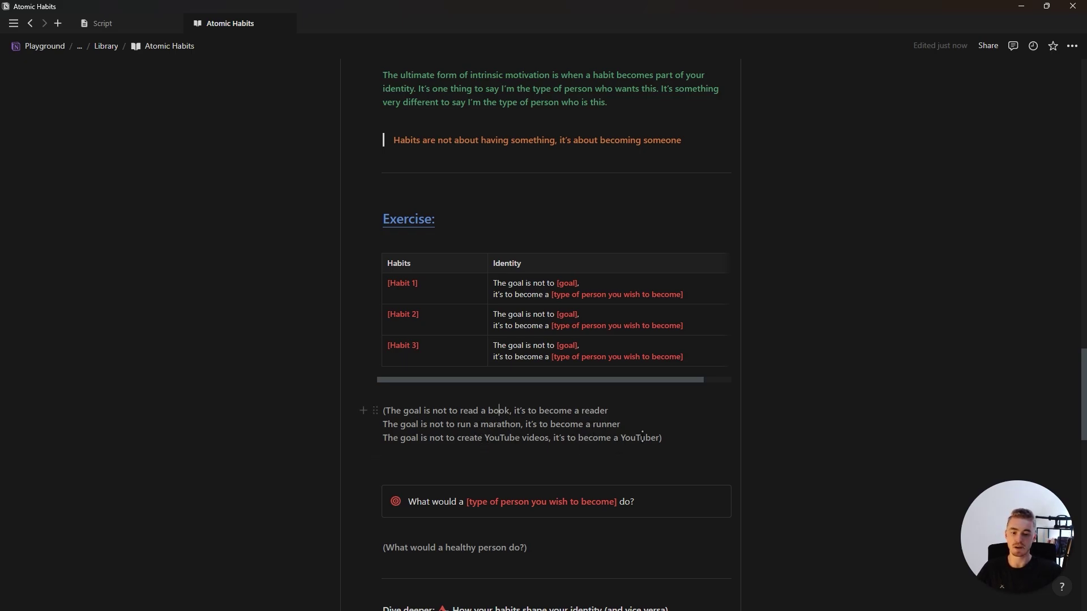
Select the [Habit 1], goal and type-of-person placeholders in row 1, then clear the selection.
click(424, 289)
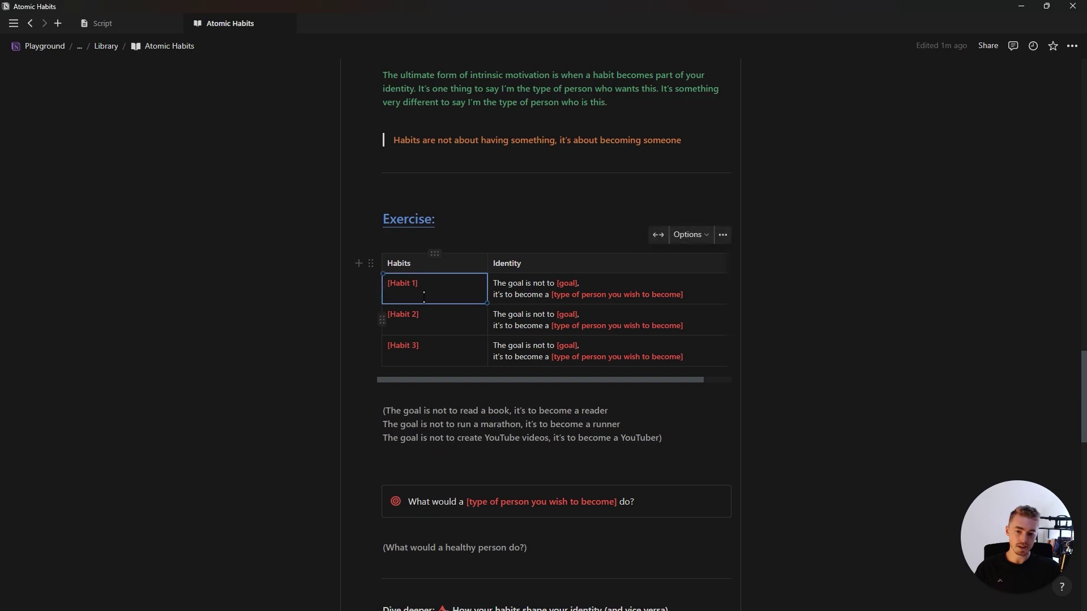
double_click(565, 283)
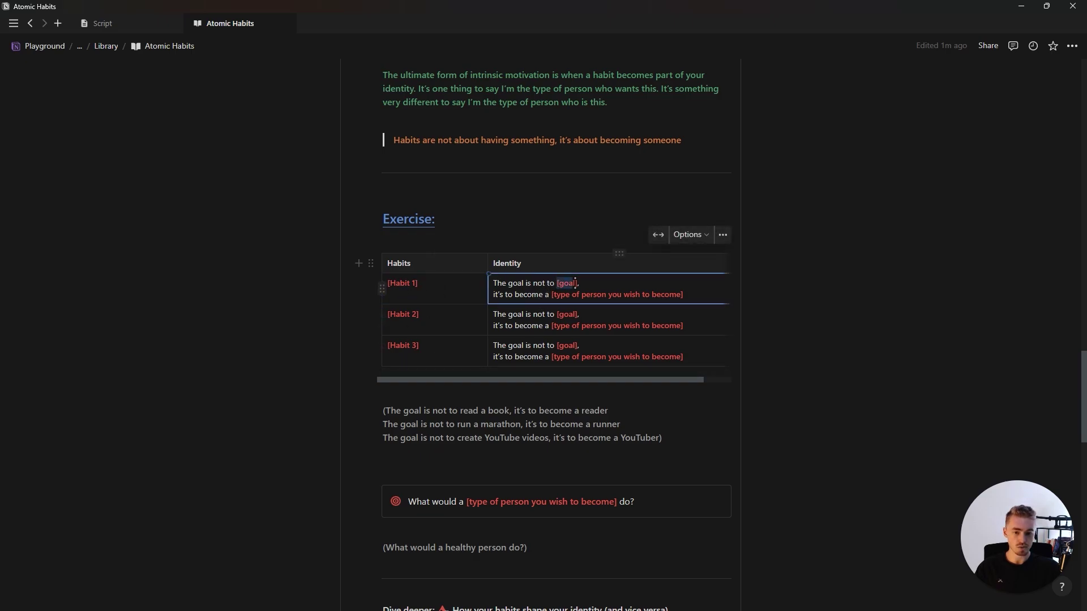
drag(551, 295, 667, 296)
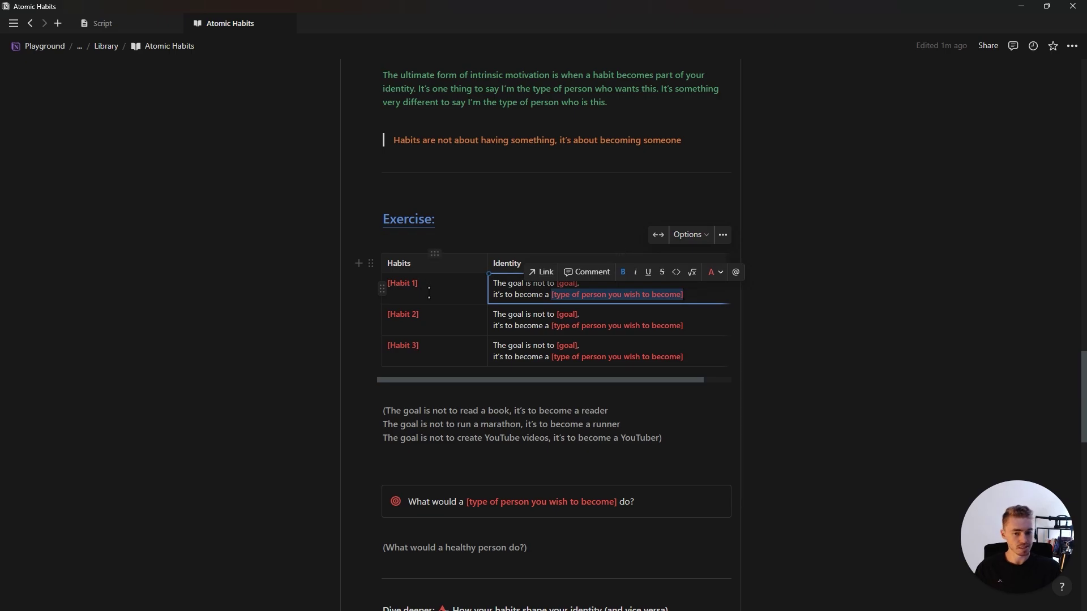
scroll(639, 440, down, 1)
click(639, 440)
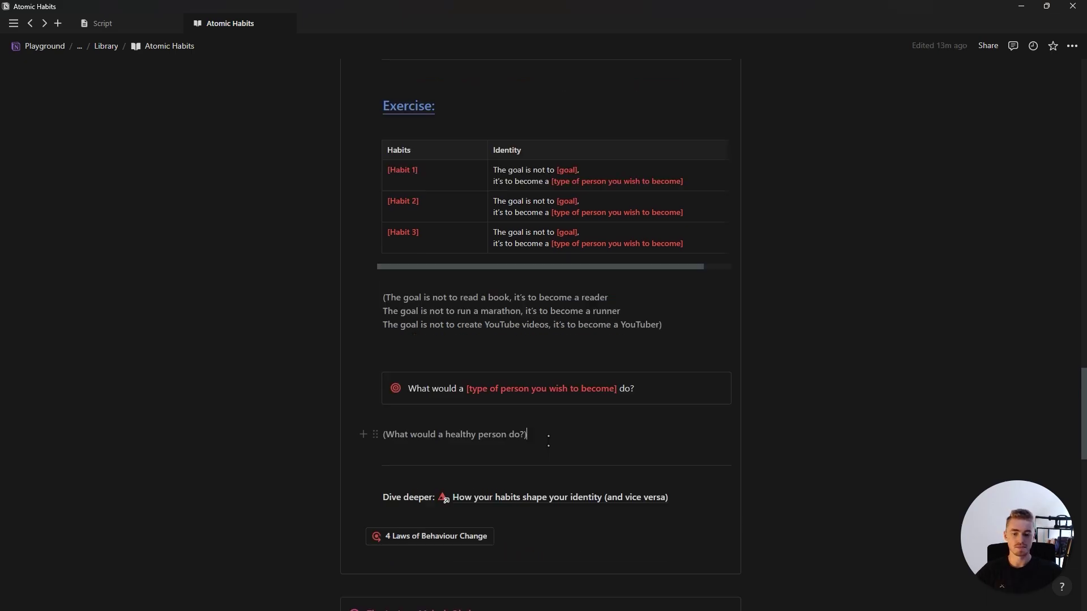
Visit 'How your habits shape your identity', collapse the 3 levels section, and tick Identity Based Habits.
click(535, 498)
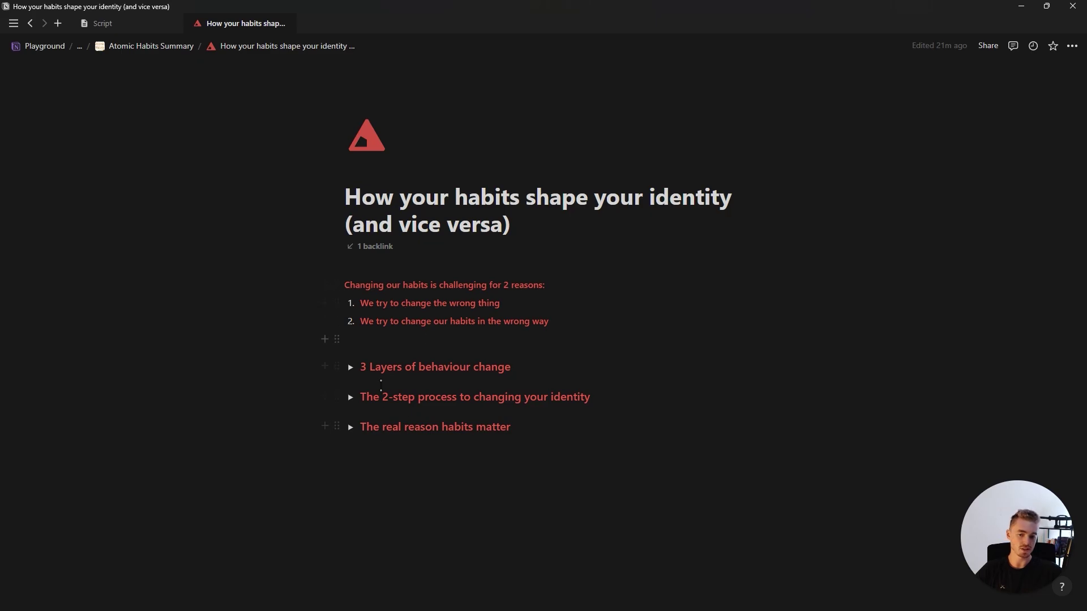
key(alt+Left)
scroll(450, 450, up, 5)
scroll(475, 476, up, 5)
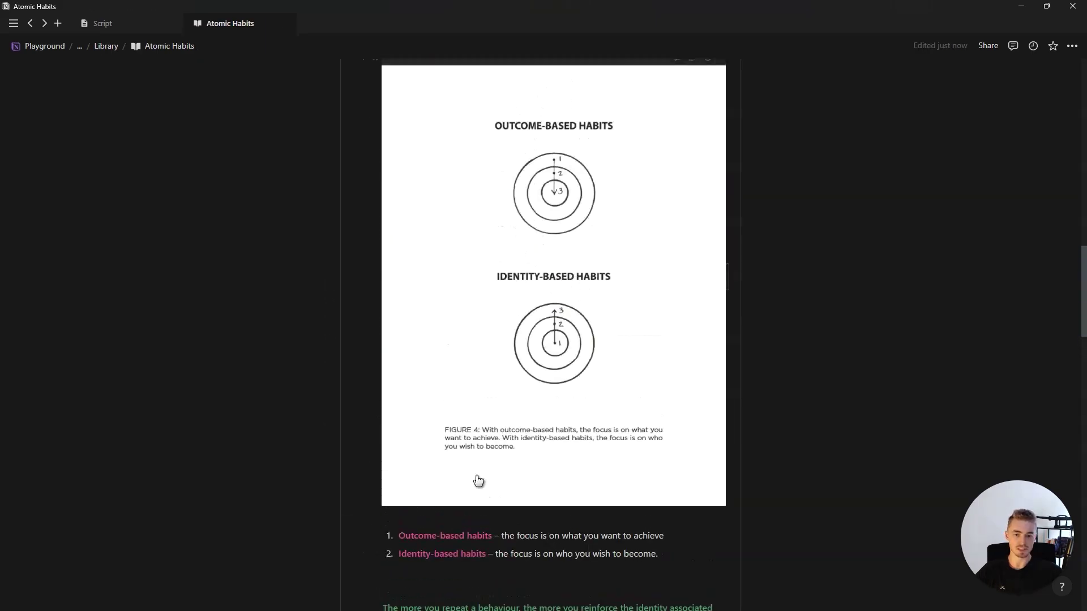
scroll(476, 486, up, 5)
scroll(477, 485, up, 5)
click(372, 357)
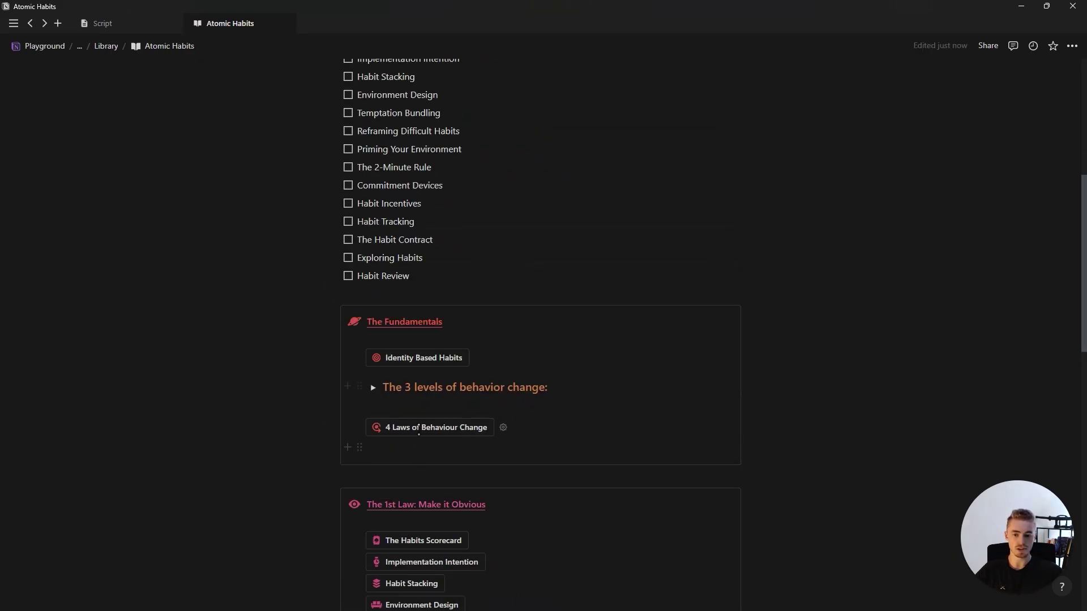
scroll(372, 358, up, 3)
click(349, 198)
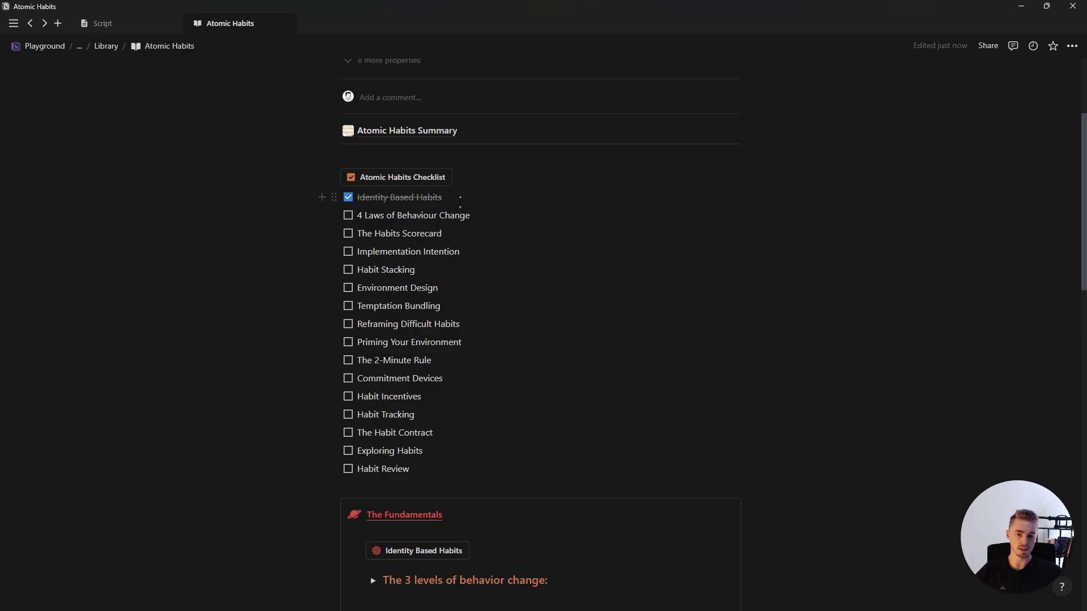
scroll(460, 254, down, 3)
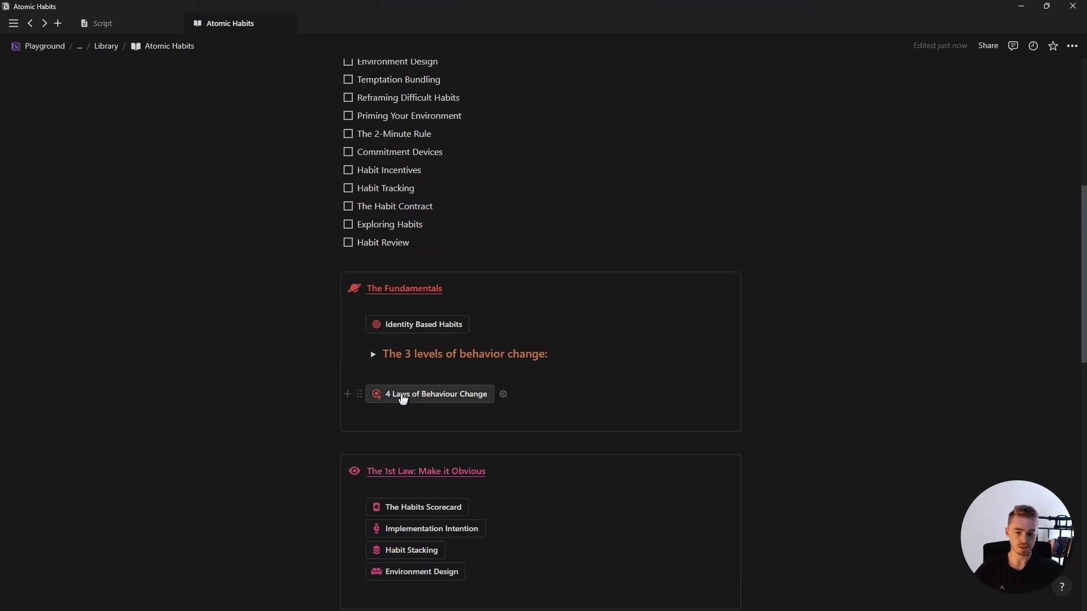
Paste and expand The 4-step Habit Formation Process section, then browse its Cue and Make-it laws cells.
key(ctrl+v)
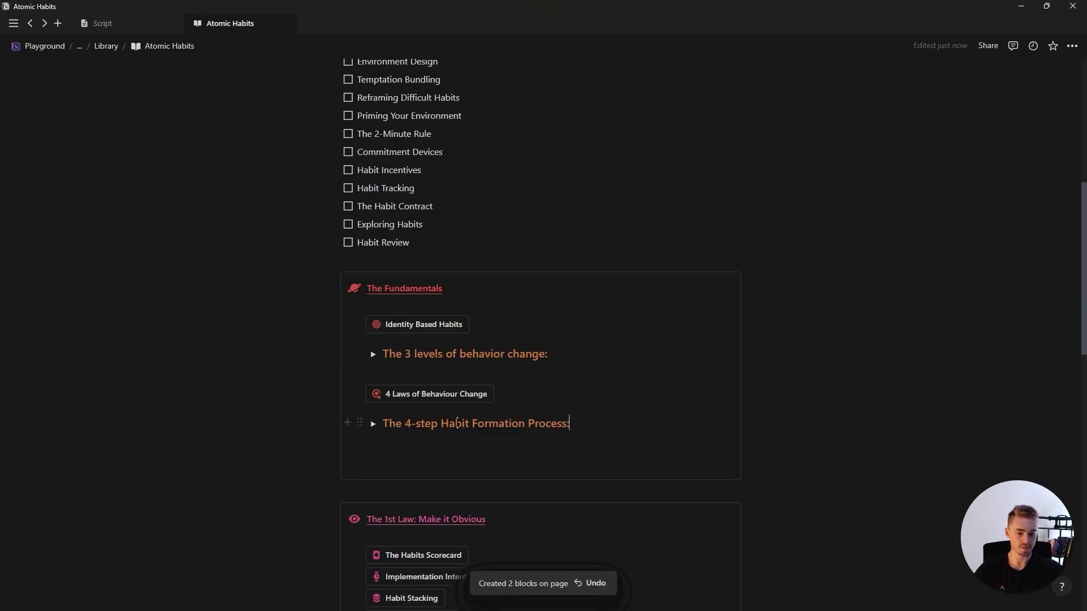
click(373, 424)
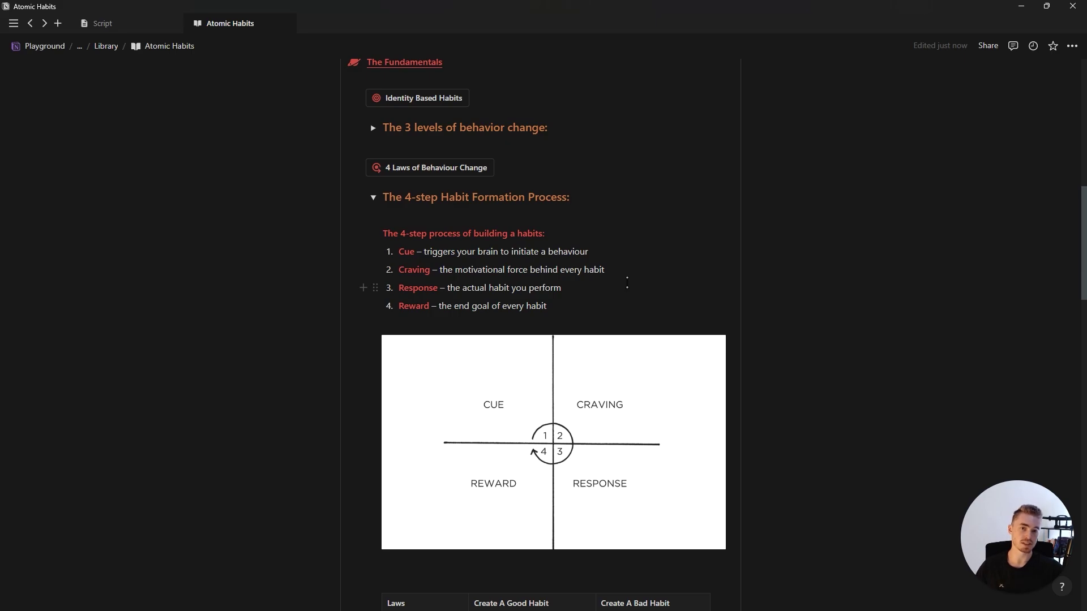
scroll(548, 398, down, 1)
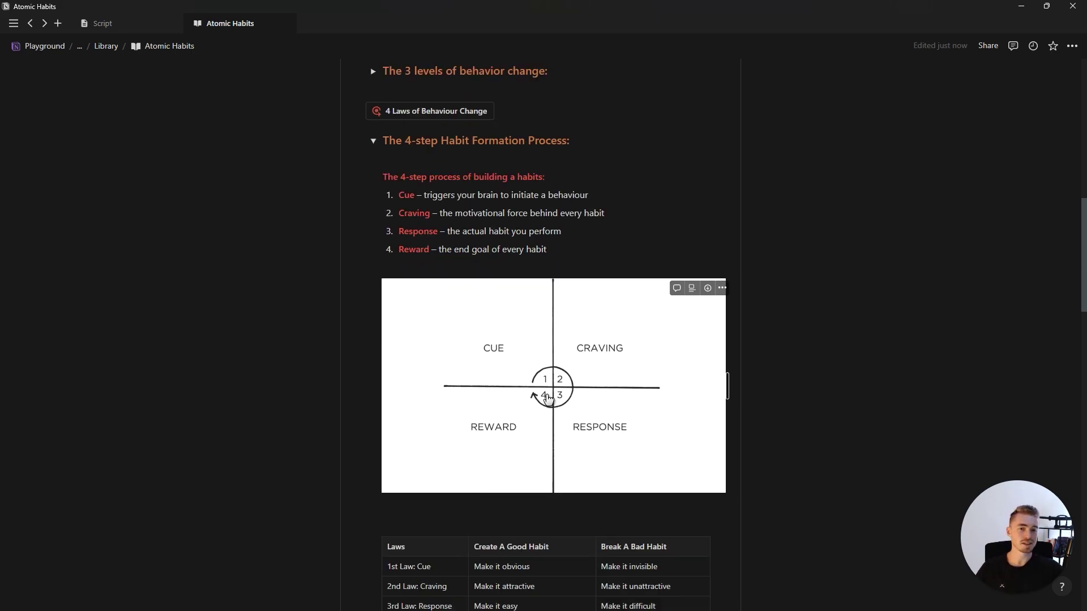
scroll(548, 397, down, 2)
scroll(548, 397, down, 2)
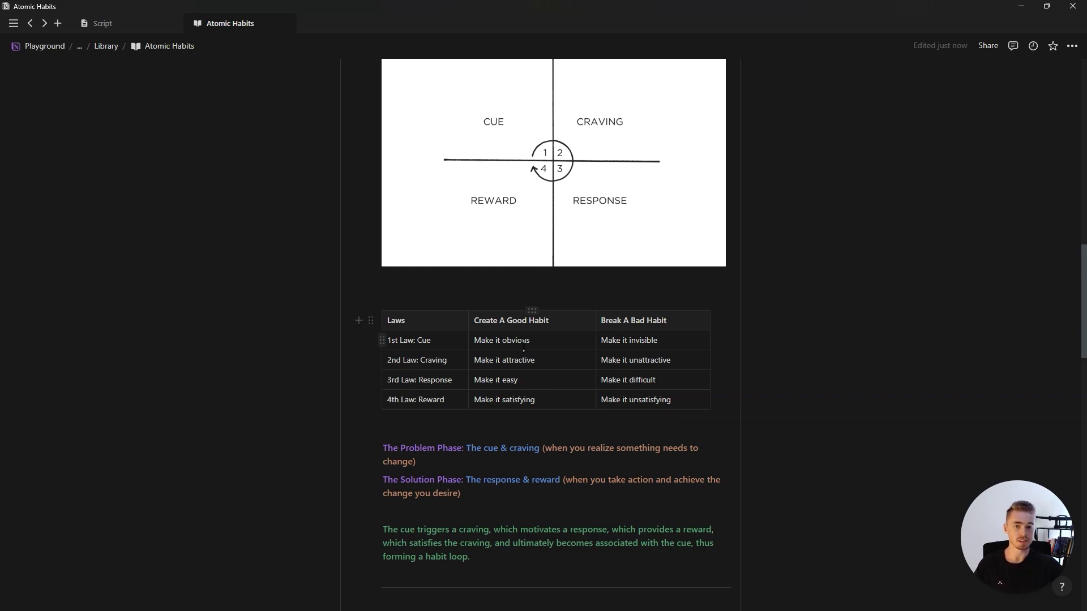
click(408, 340)
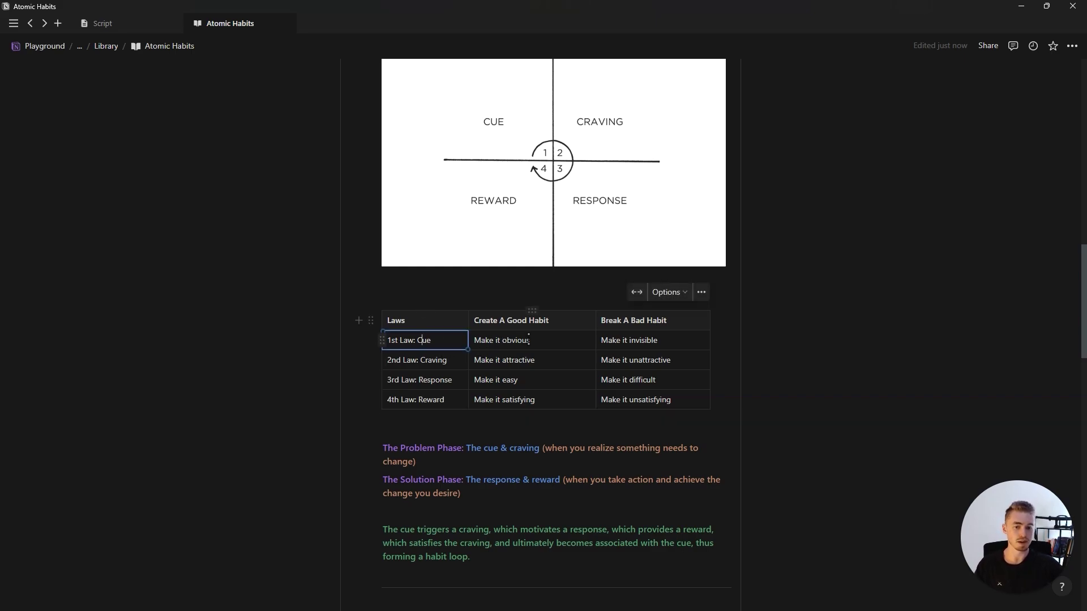
click(531, 340)
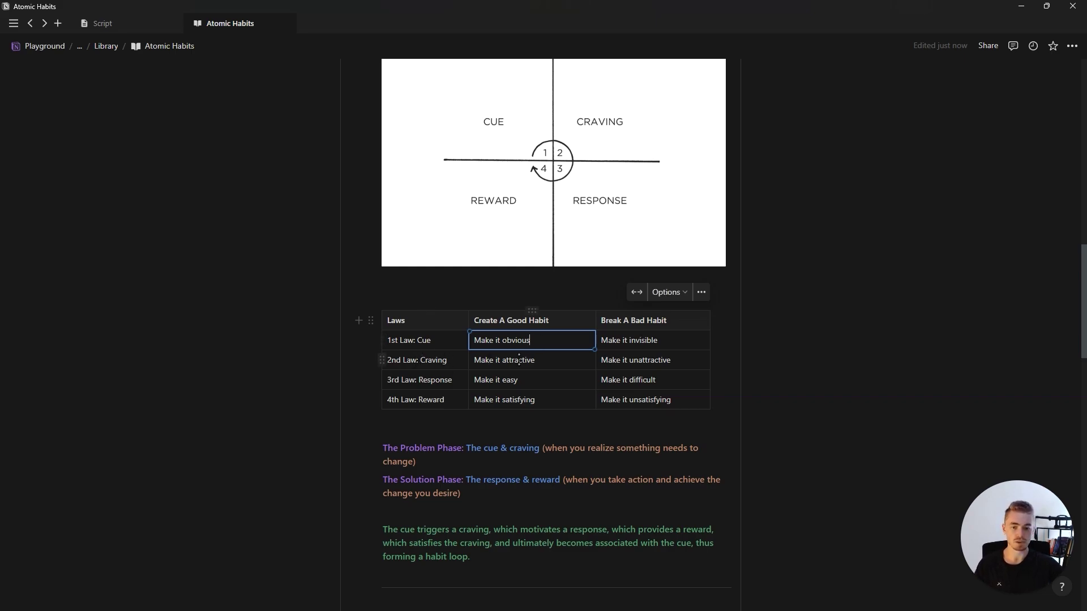
click(539, 360)
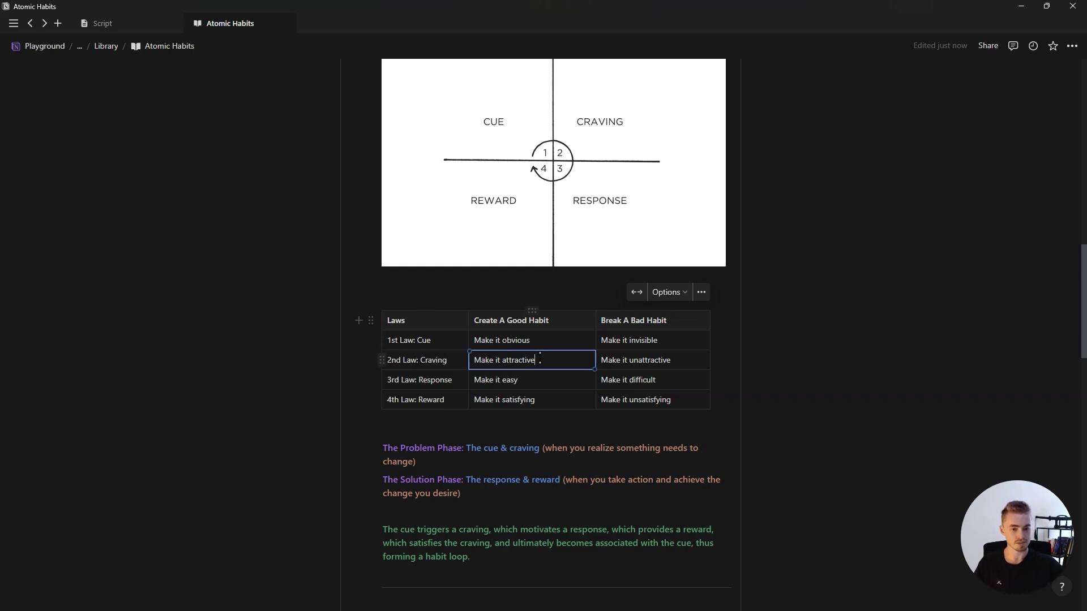
mouse_move(459, 403)
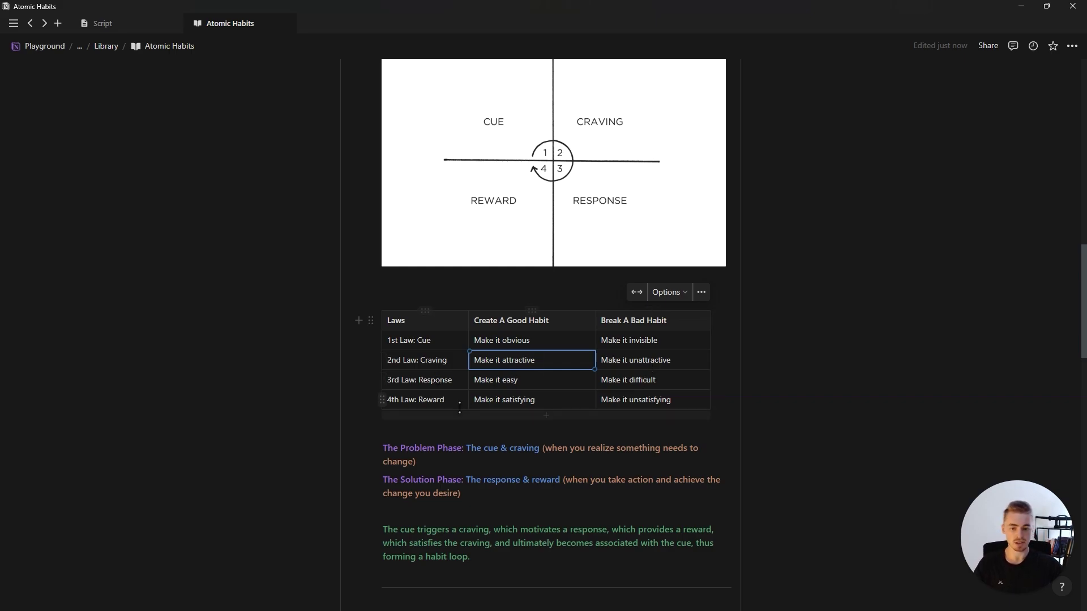
click(512, 400)
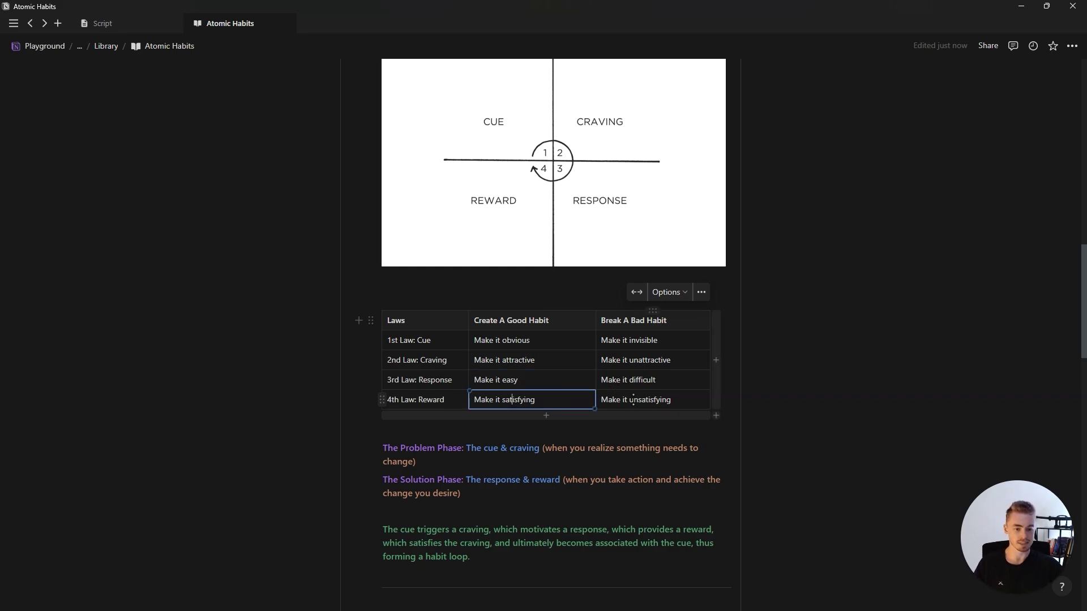
click(402, 339)
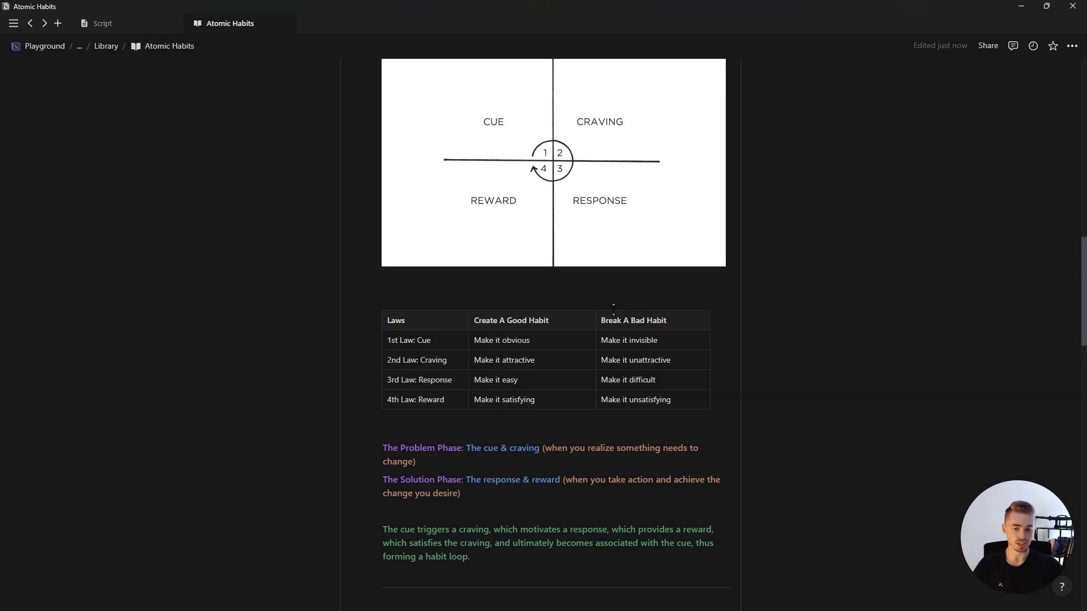
scroll(613, 303, down, 5)
scroll(546, 319, down, 2)
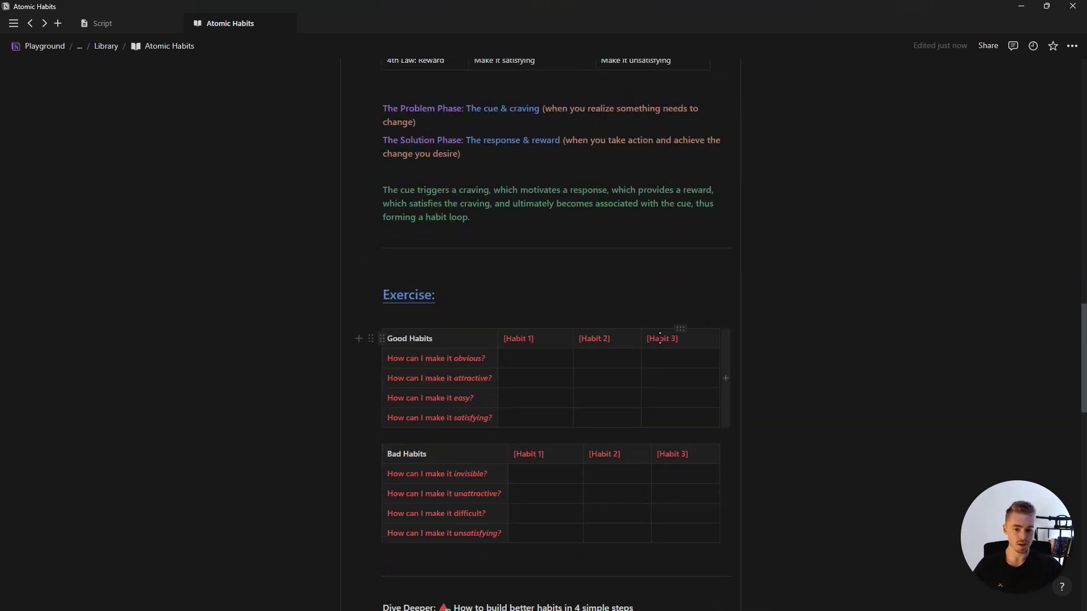
Collapse The 4-step Habit Formation Process section and tick 4 Laws of Behaviour Change.
click(469, 359)
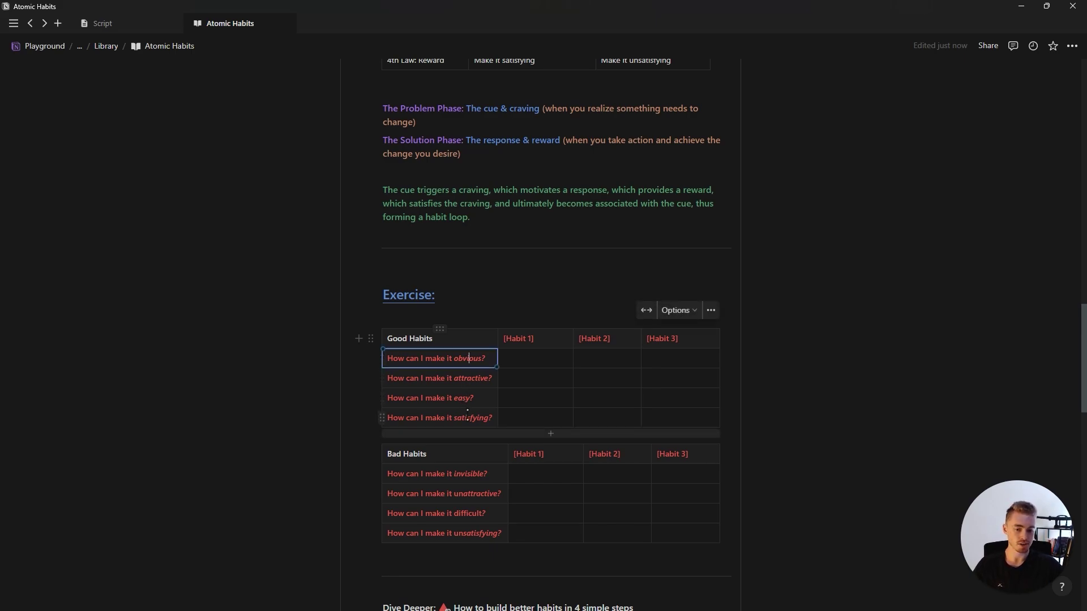
scroll(466, 410, down, 2)
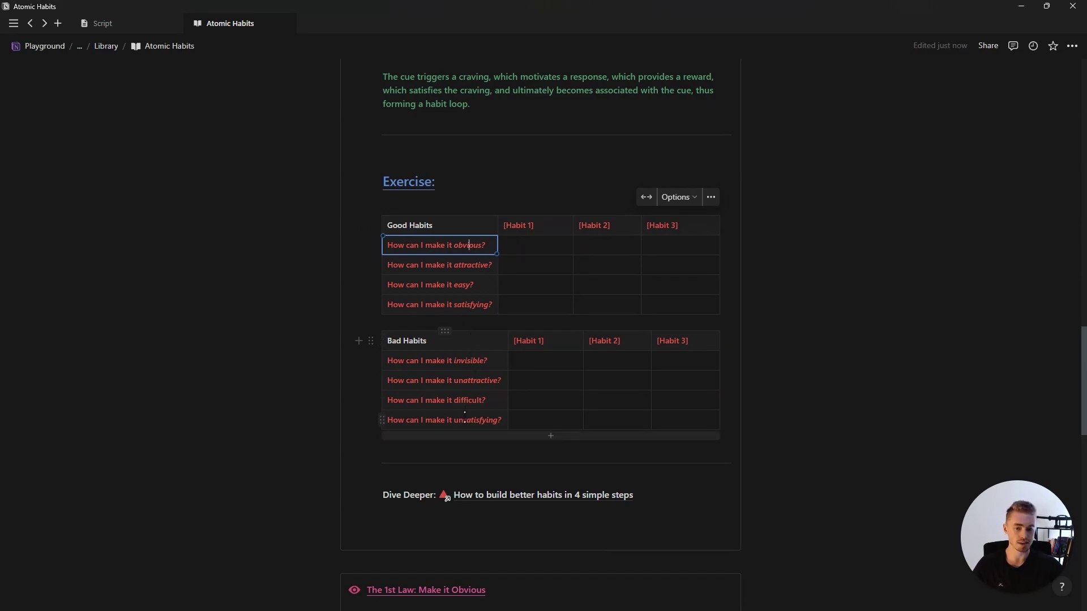
scroll(446, 497, up, 1)
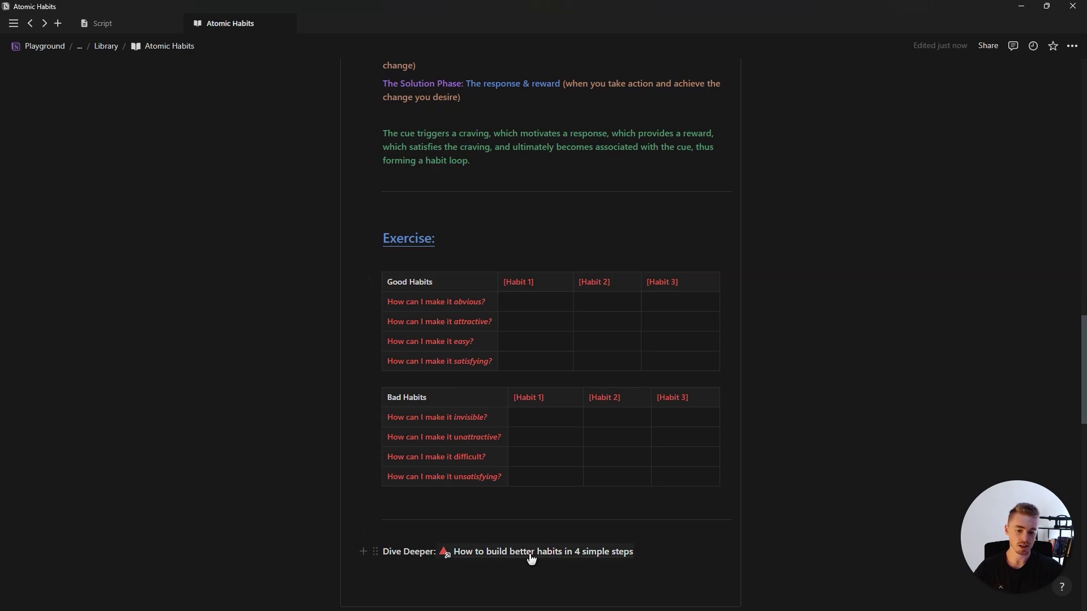
scroll(442, 518, up, 4)
scroll(425, 382, up, 5)
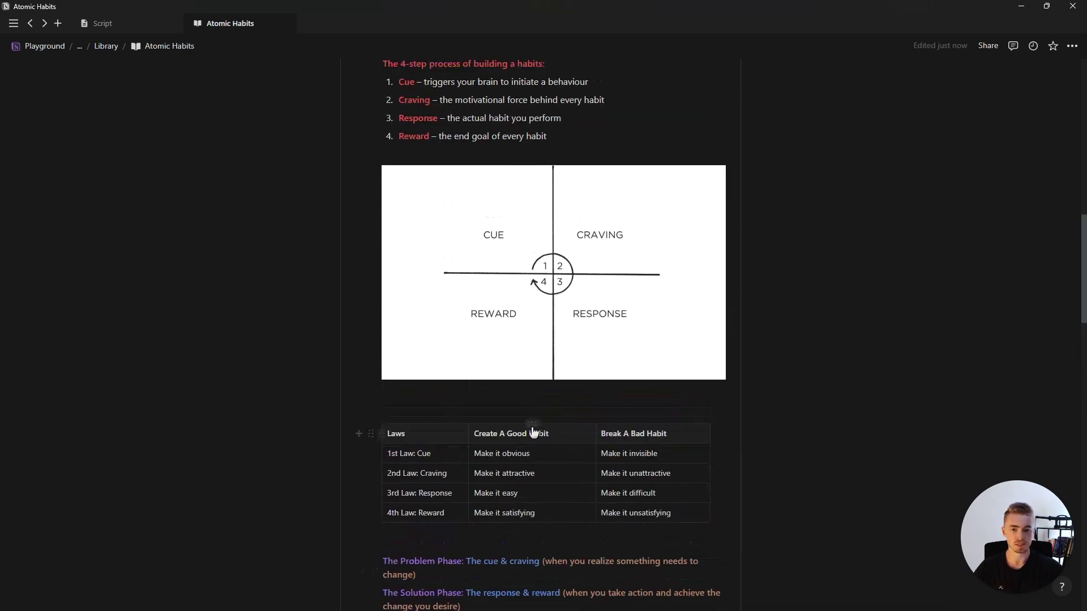
scroll(407, 297, up, 5)
click(374, 309)
scroll(377, 310, up, 5)
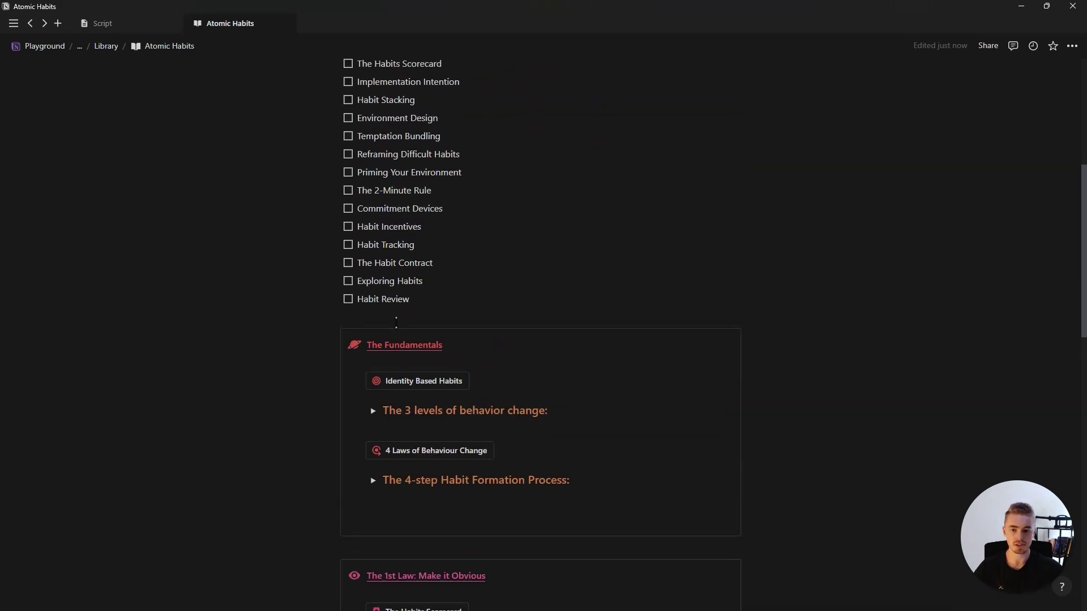
scroll(408, 298, up, 3)
click(348, 216)
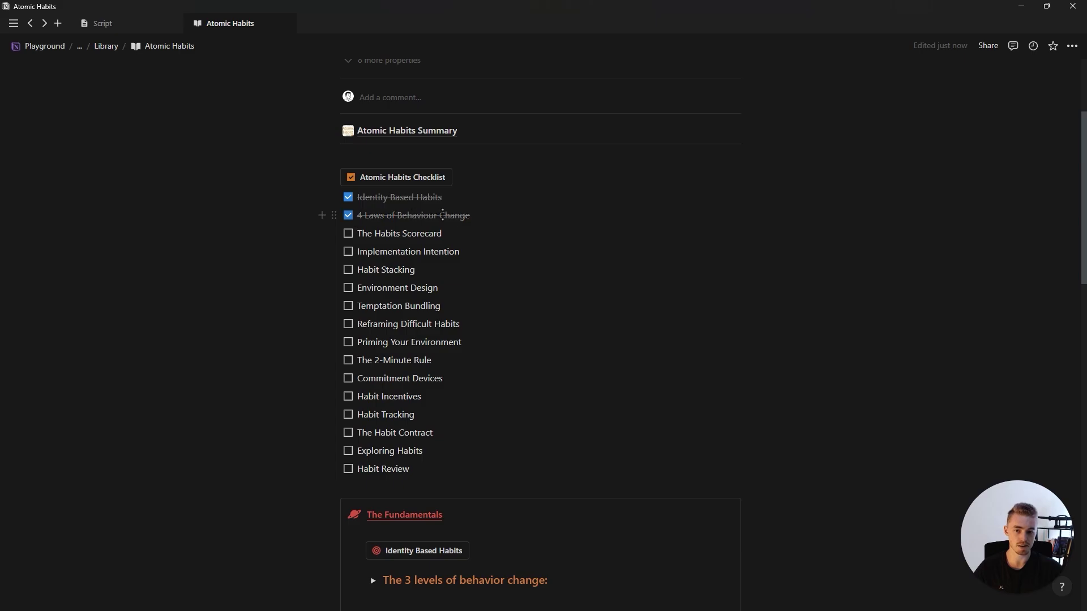
scroll(679, 292, down, 5)
scroll(441, 341, down, 5)
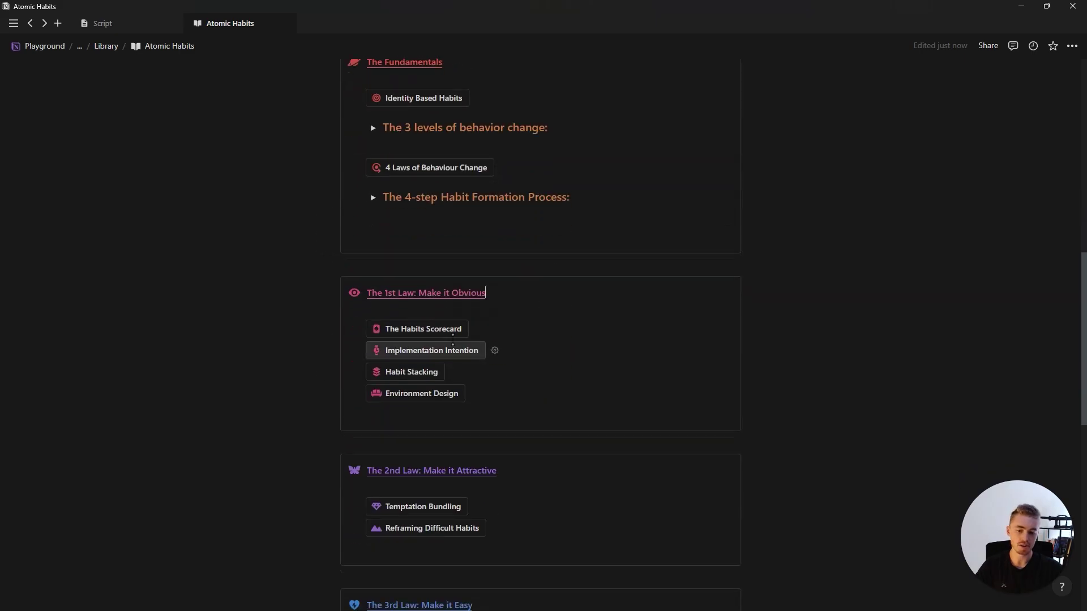
scroll(425, 357, down, 4)
scroll(416, 372, down, 3)
scroll(416, 372, down, 2)
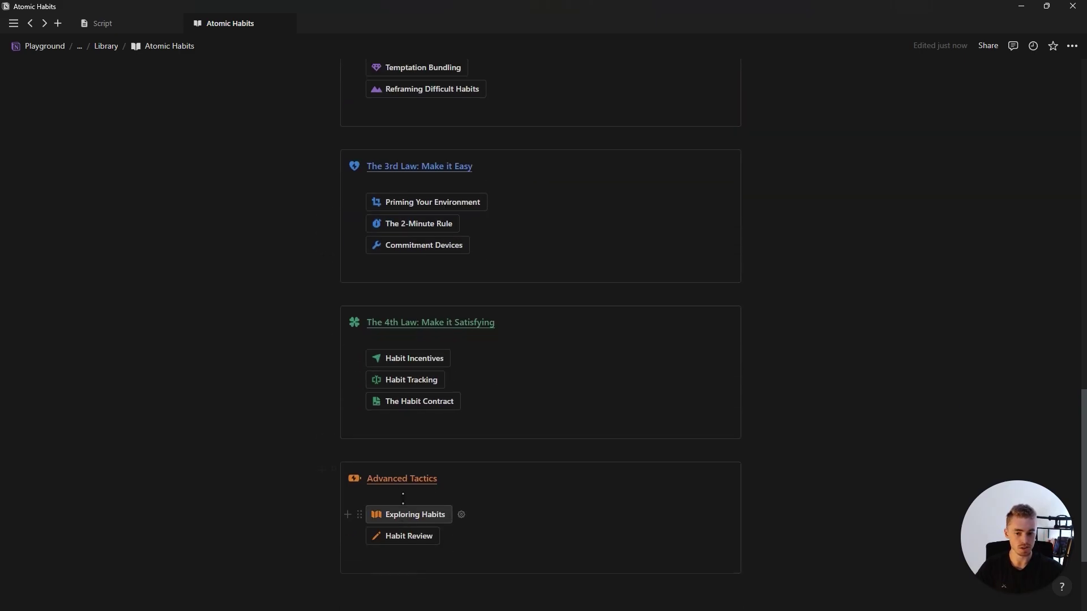
scroll(408, 365, up, 4)
scroll(395, 357, up, 5)
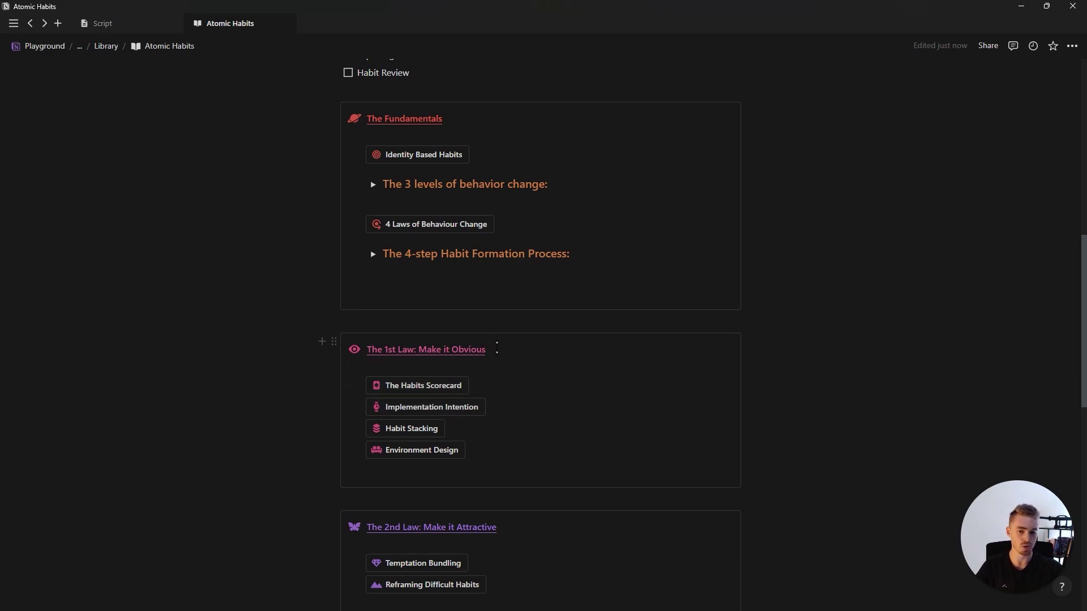
Select then deselect the 'Make it Obvious' heading, and reveal Atomic Habits' hidden parent pages.
drag(487, 350, 420, 350)
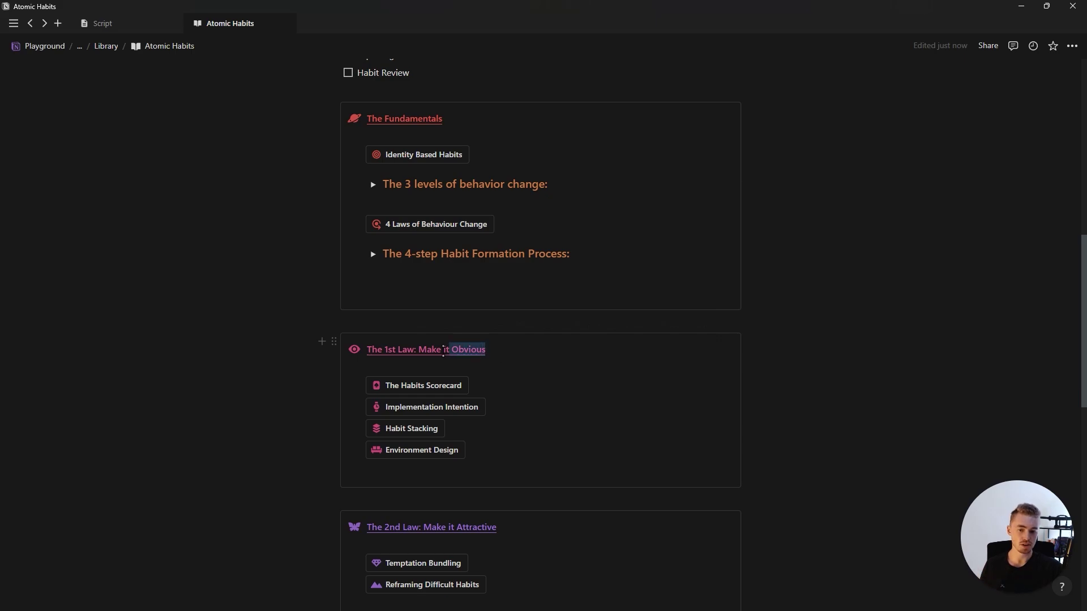
click(426, 350)
scroll(434, 341, down, 2)
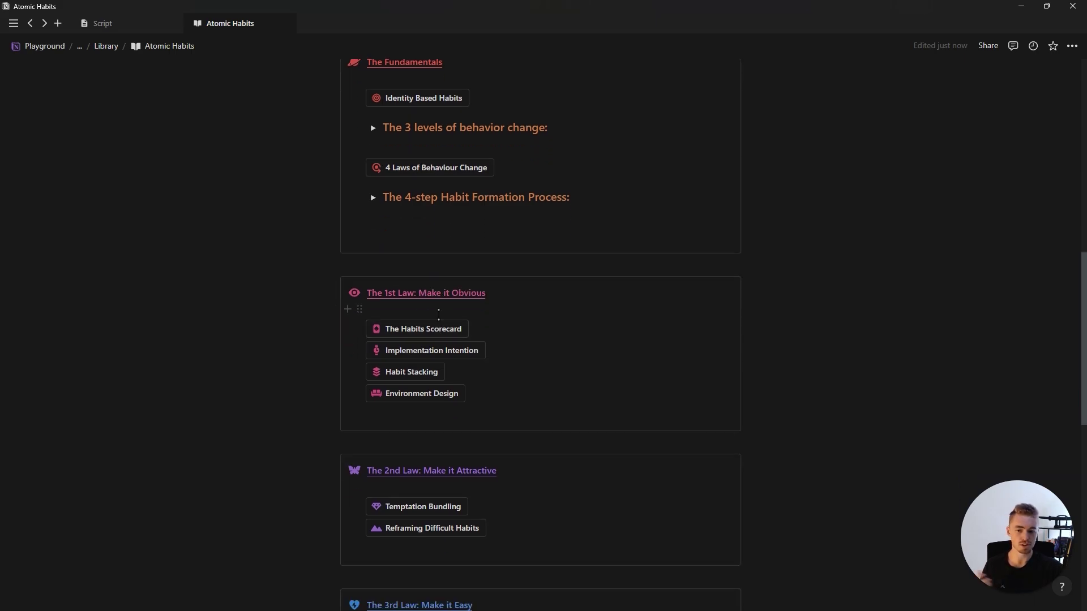
scroll(433, 336, down, 4)
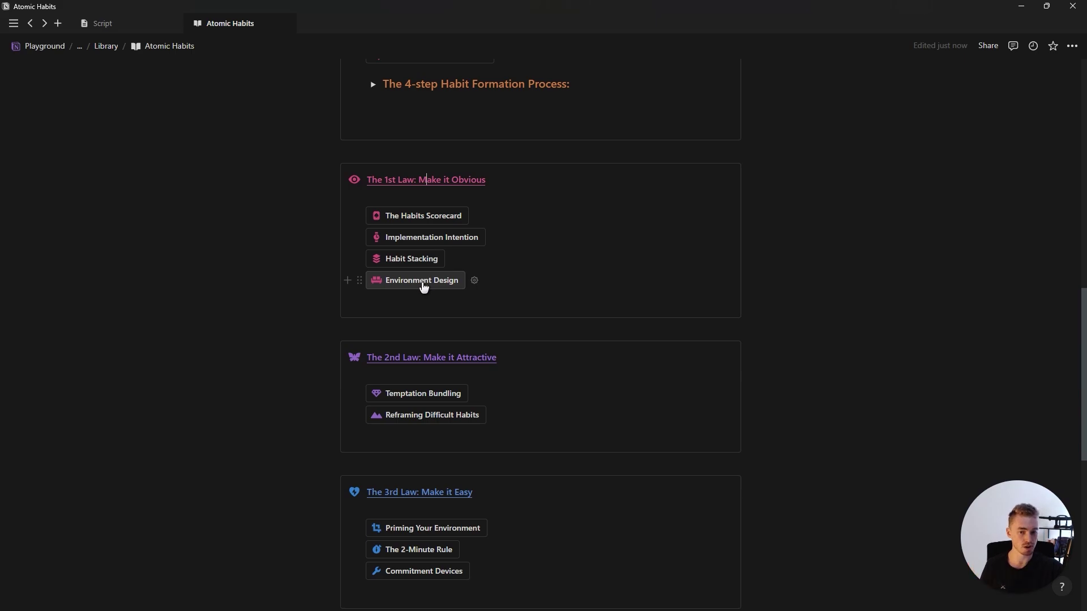
scroll(424, 286, down, 3)
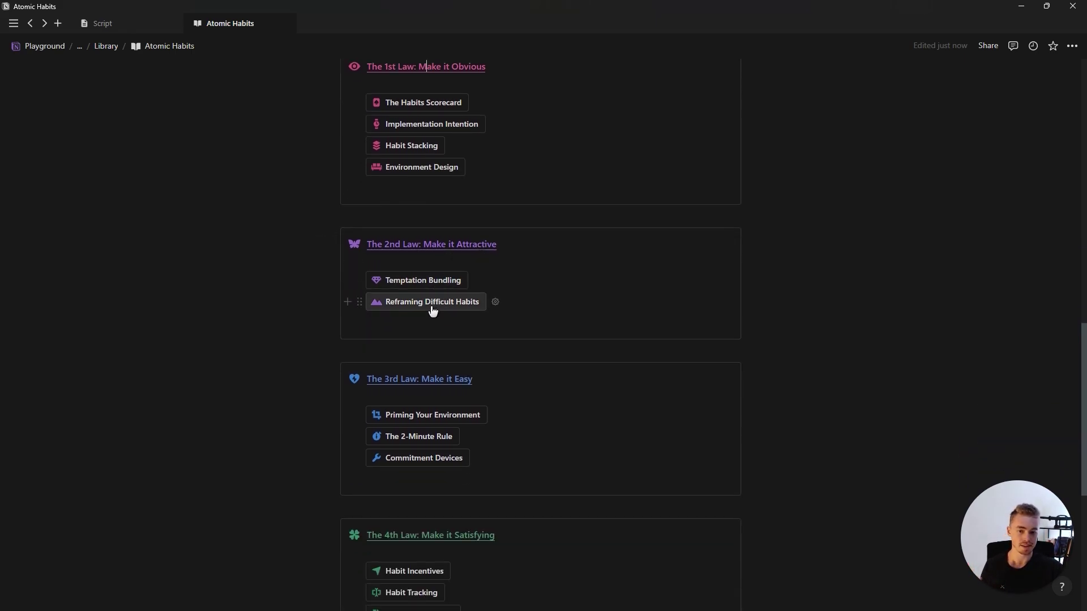
scroll(472, 306, down, 2)
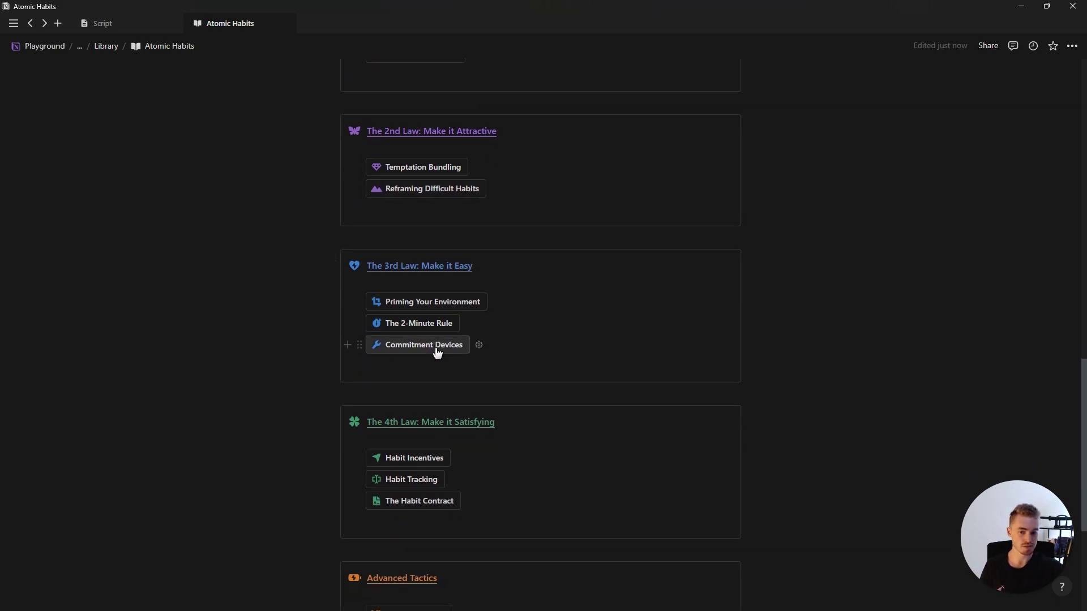
scroll(446, 353, down, 2)
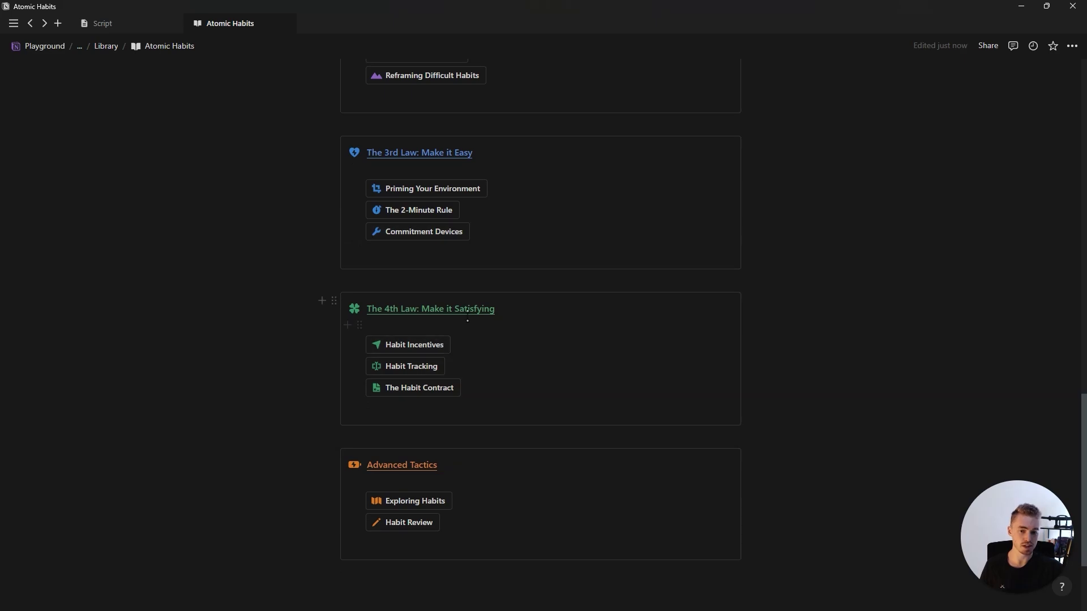
scroll(468, 321, down, 1)
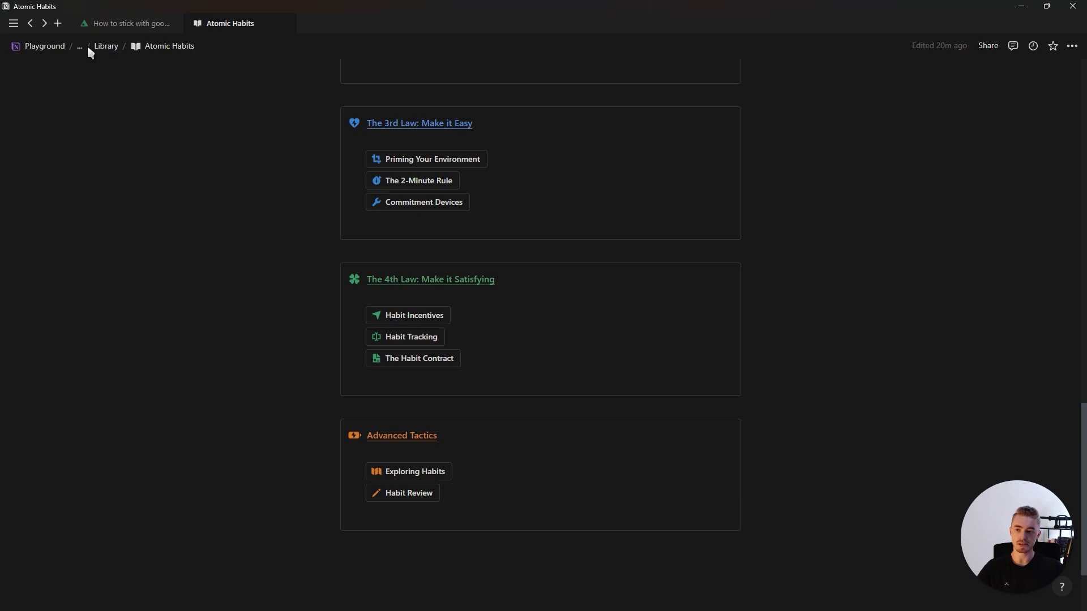
click(80, 46)
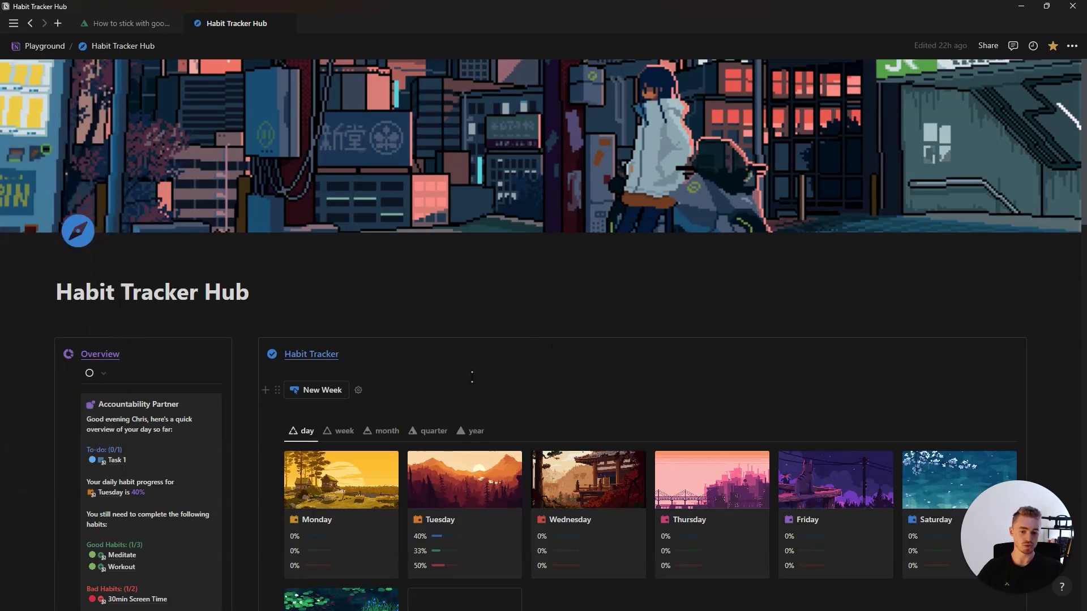
scroll(476, 356, down, 3)
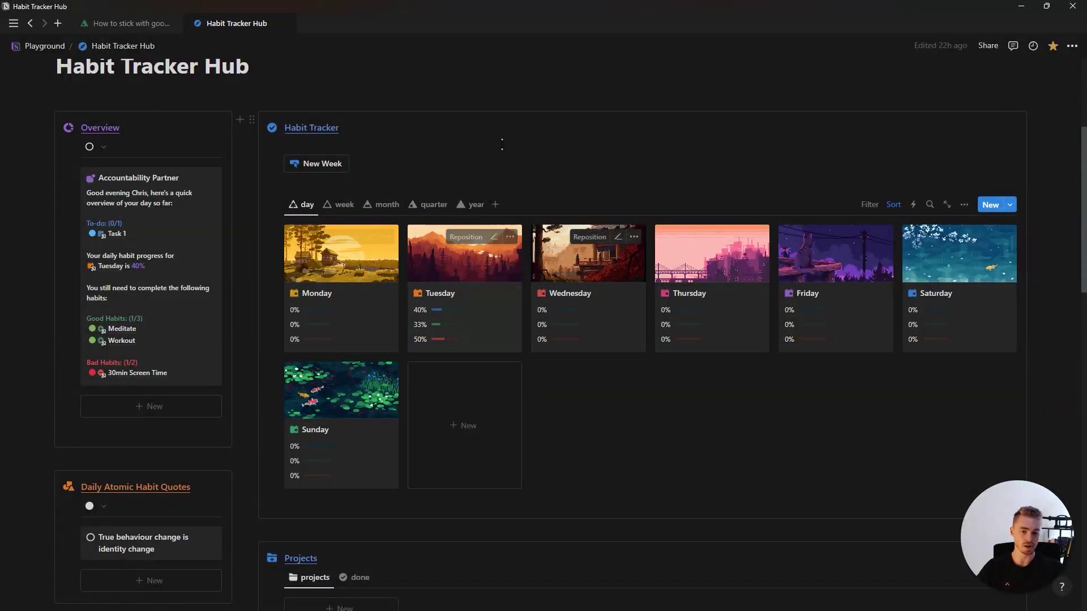
scroll(420, 243, down, 1)
scroll(420, 242, down, 5)
scroll(421, 243, down, 5)
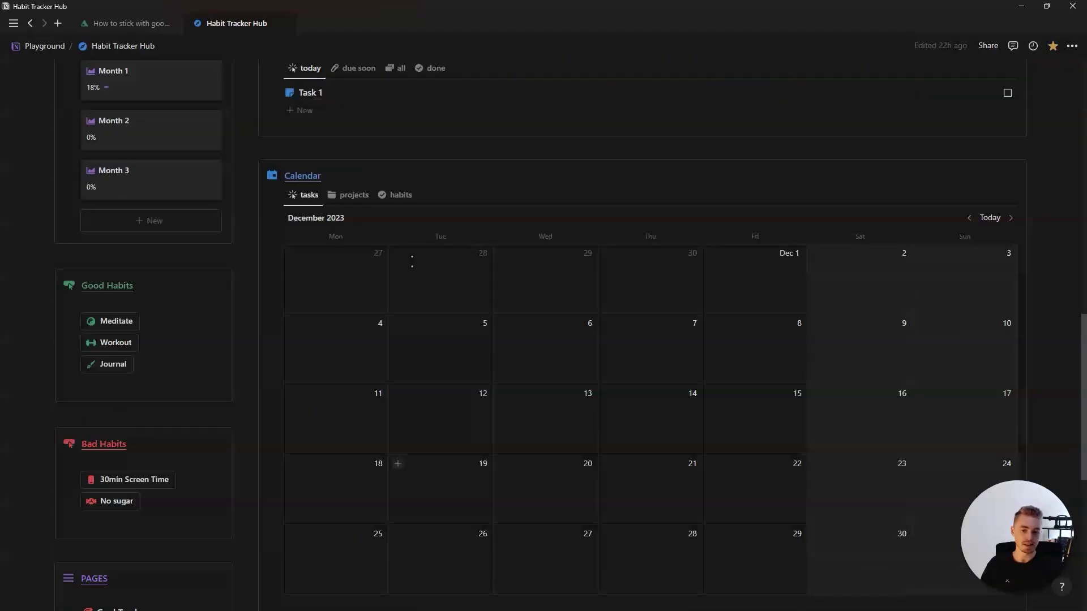
scroll(407, 269, down, 5)
scroll(408, 268, down, 2)
scroll(408, 269, up, 5)
scroll(408, 269, up, 5)
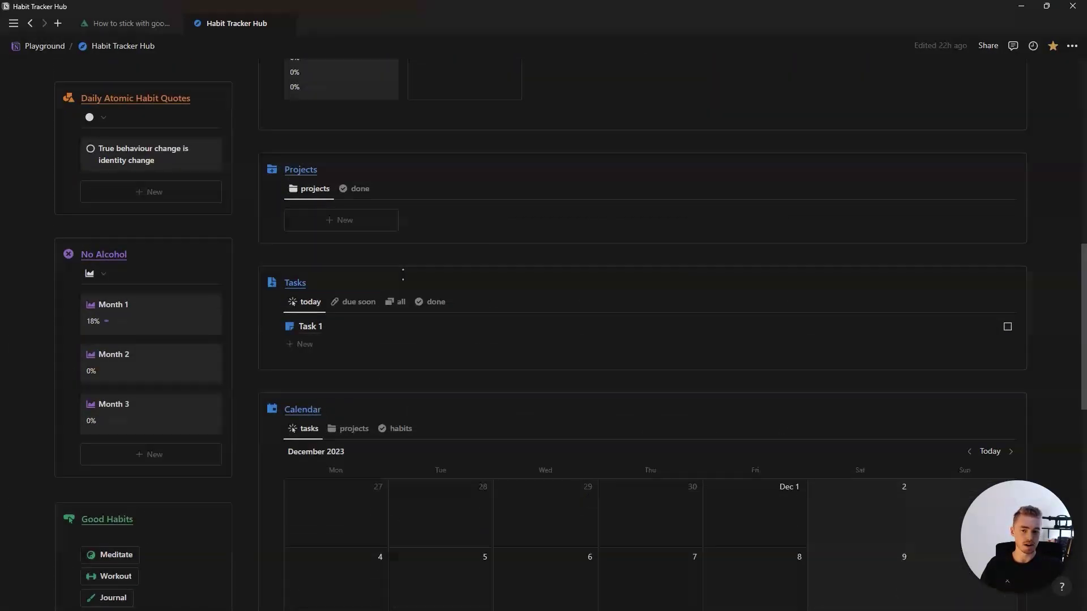
scroll(408, 270, up, 5)
scroll(404, 274, up, 4)
scroll(403, 274, down, 2)
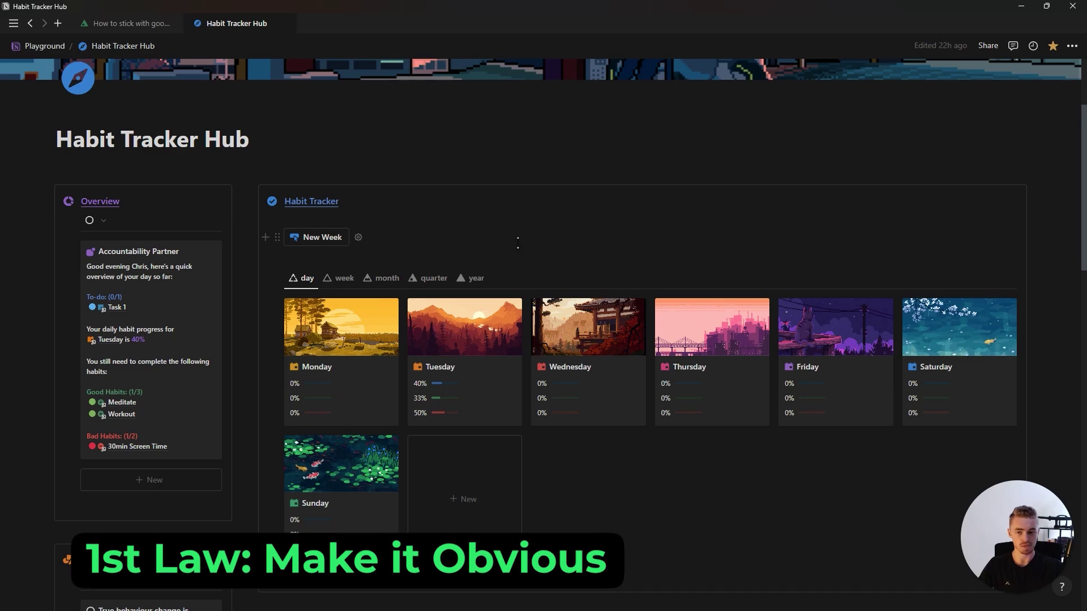
scroll(517, 242, up, 1)
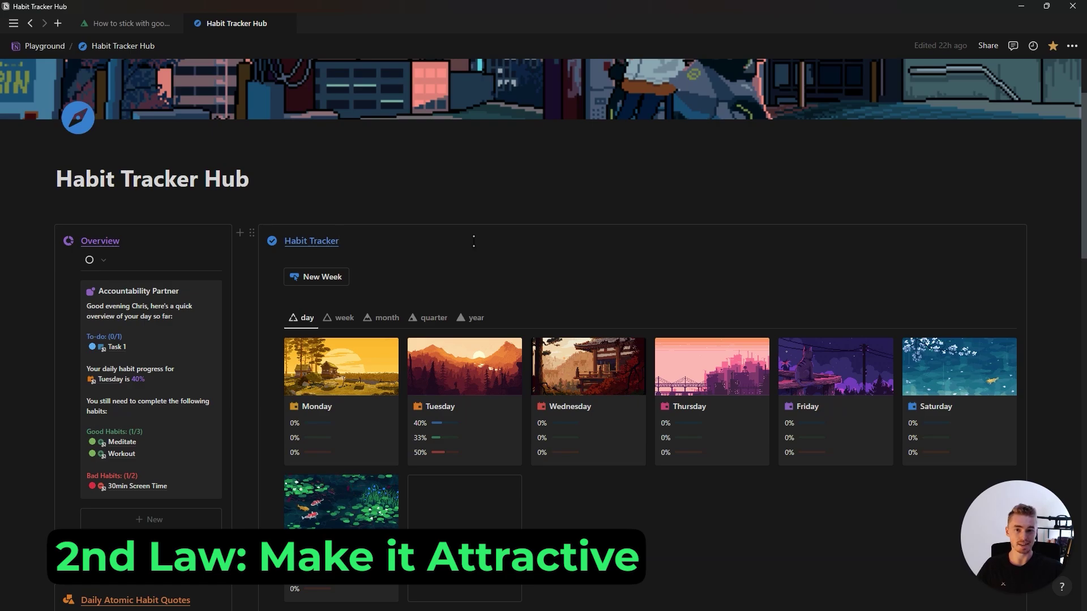
scroll(473, 242, down, 1)
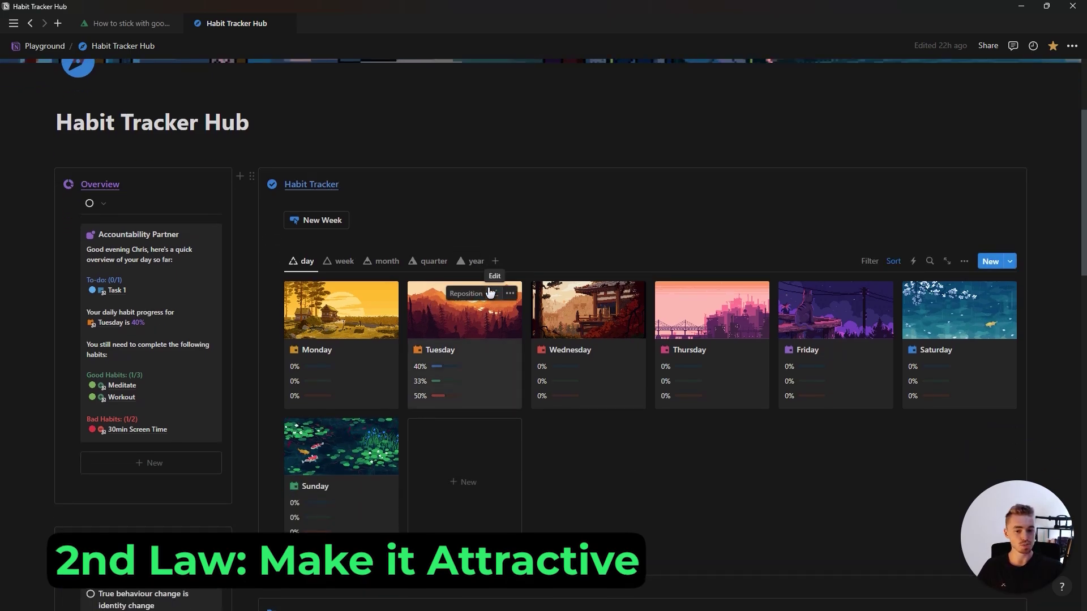
scroll(490, 293, up, 1)
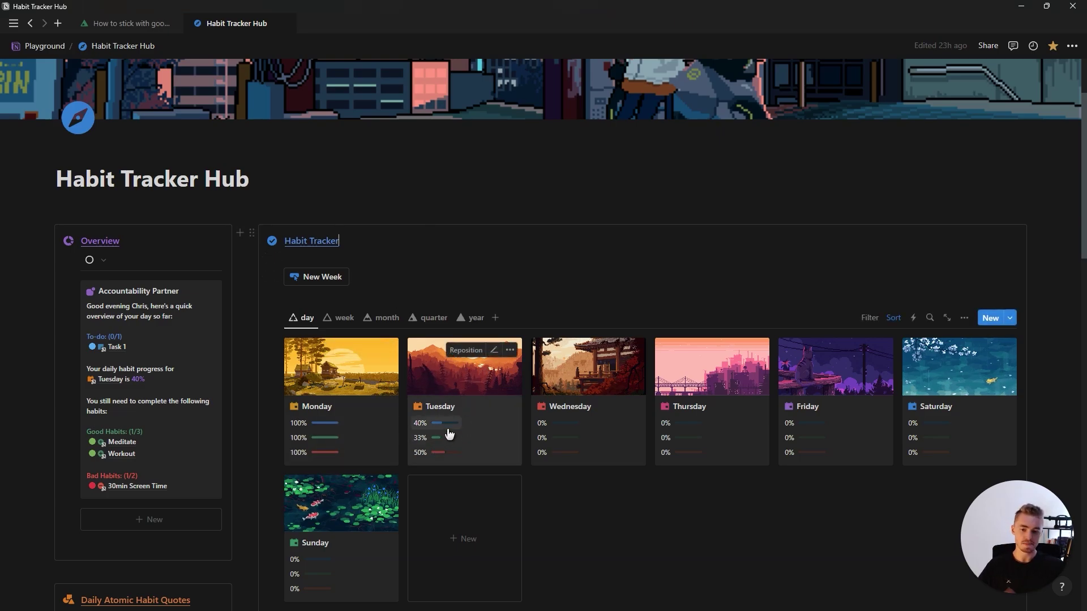
click(343, 317)
click(386, 317)
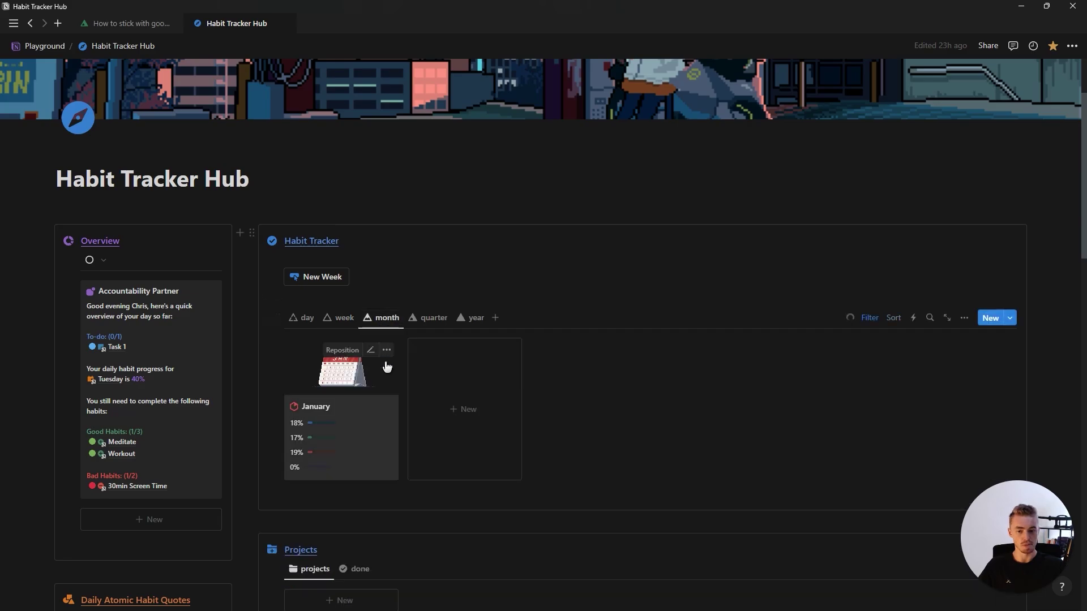
click(412, 322)
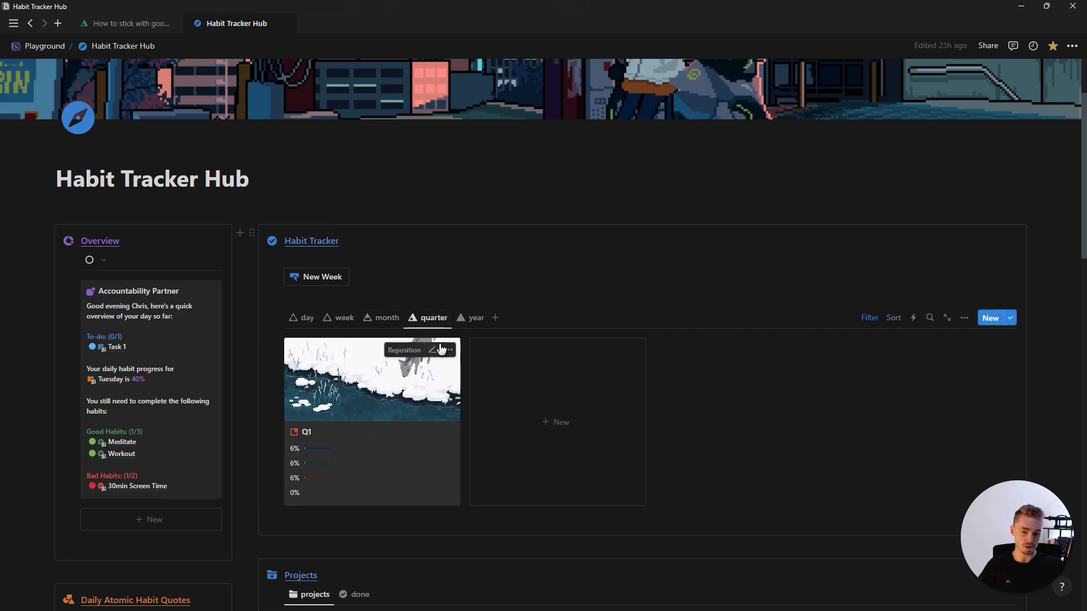
click(472, 317)
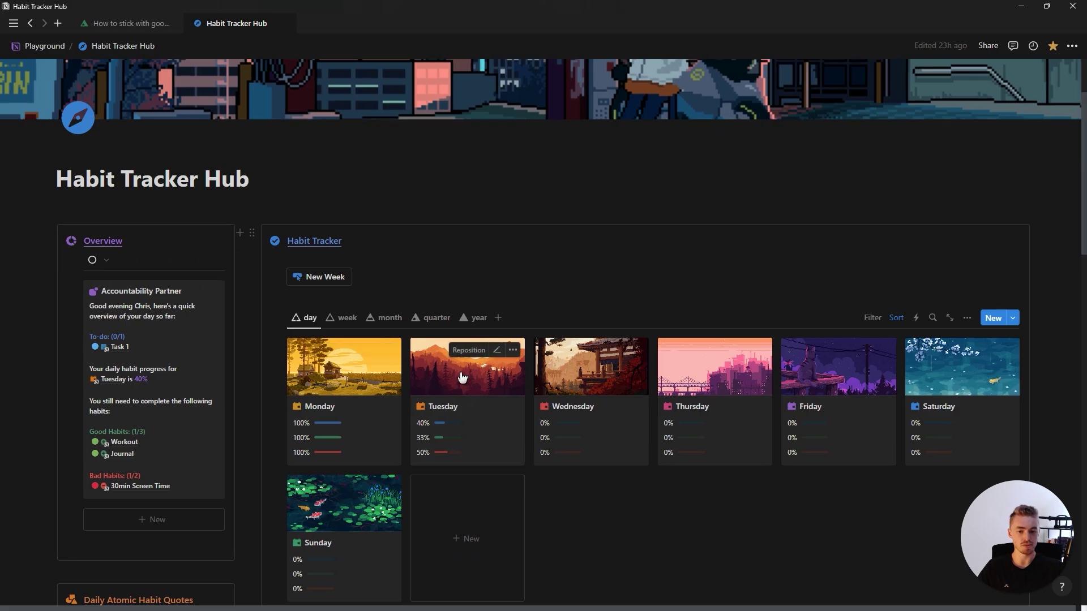
click(465, 381)
click(638, 416)
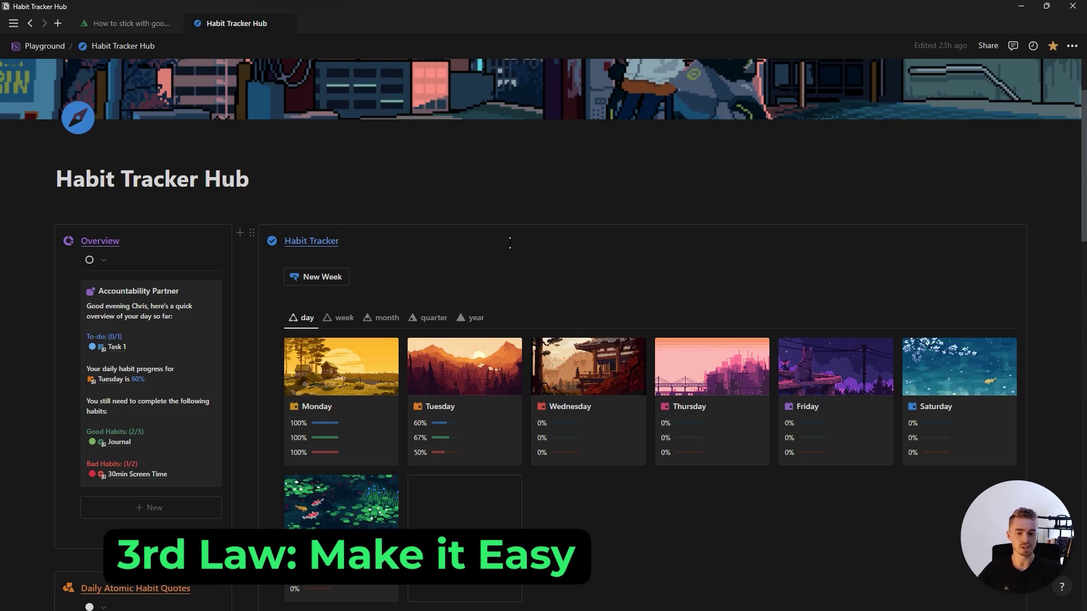
scroll(488, 241, down, 1)
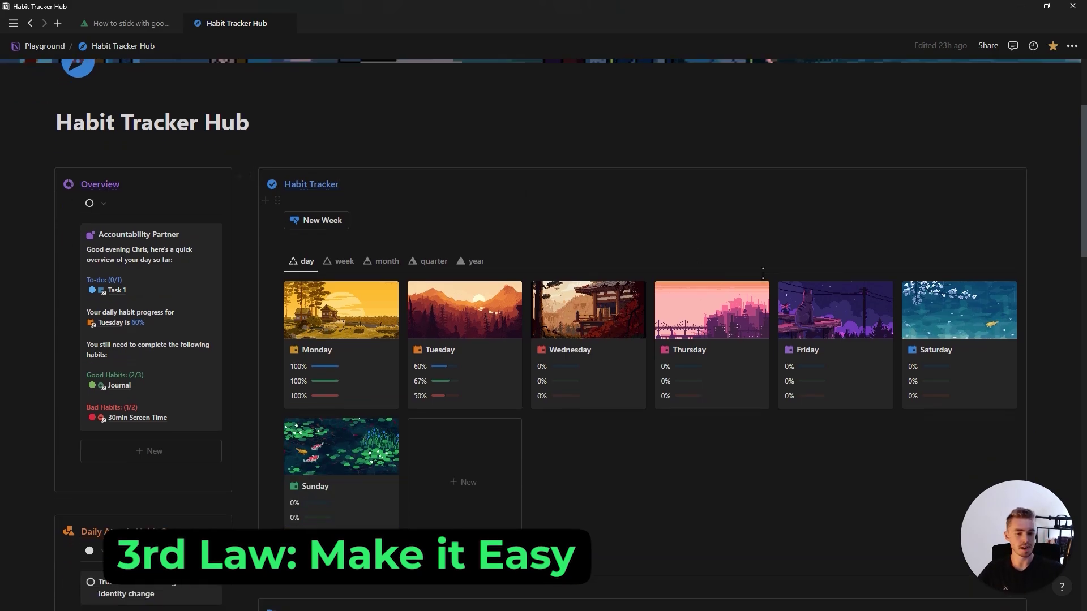
Replace the old day pages with a fresh set of seven and open Tuesday.
key(Delete)
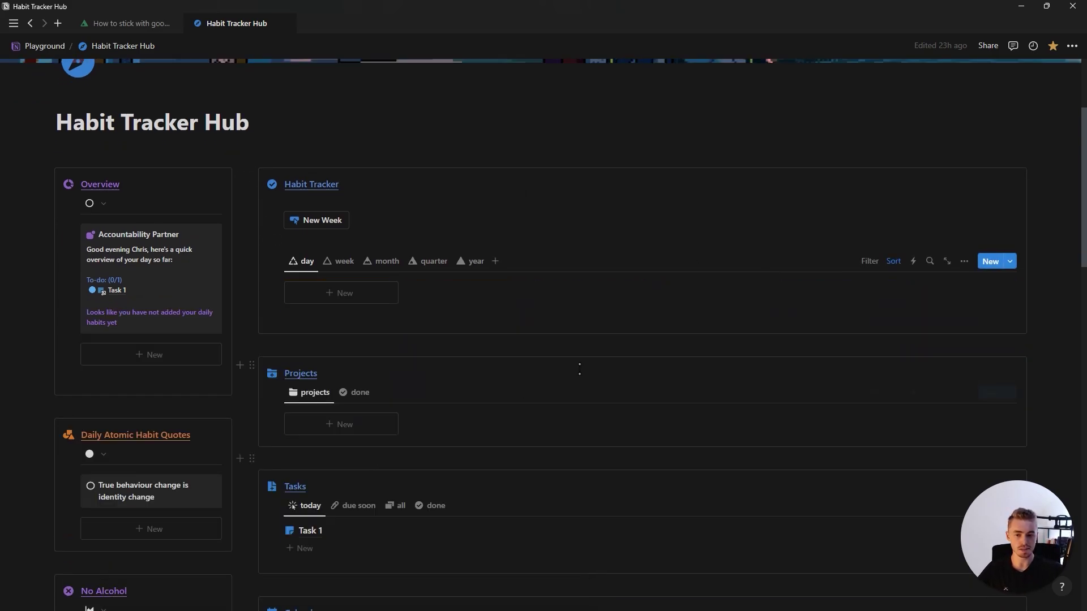
click(316, 220)
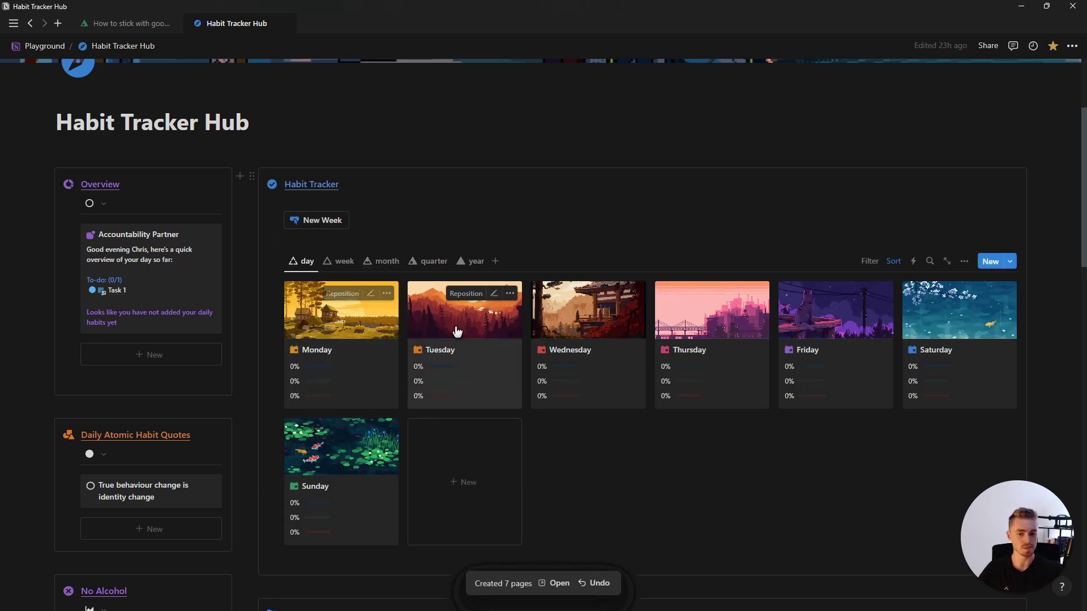
click(472, 330)
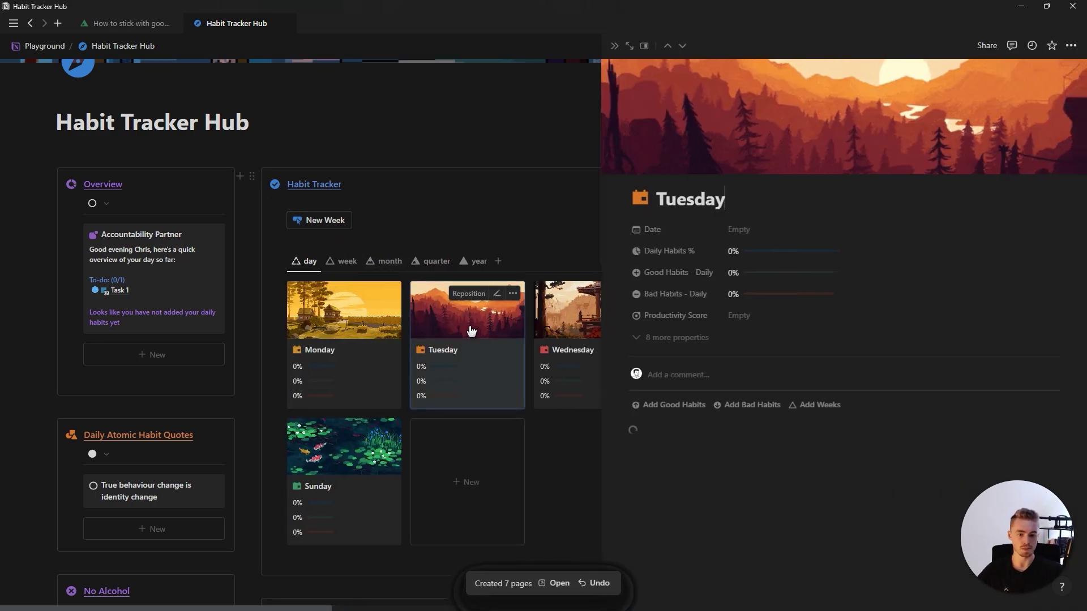
scroll(780, 427, down, 5)
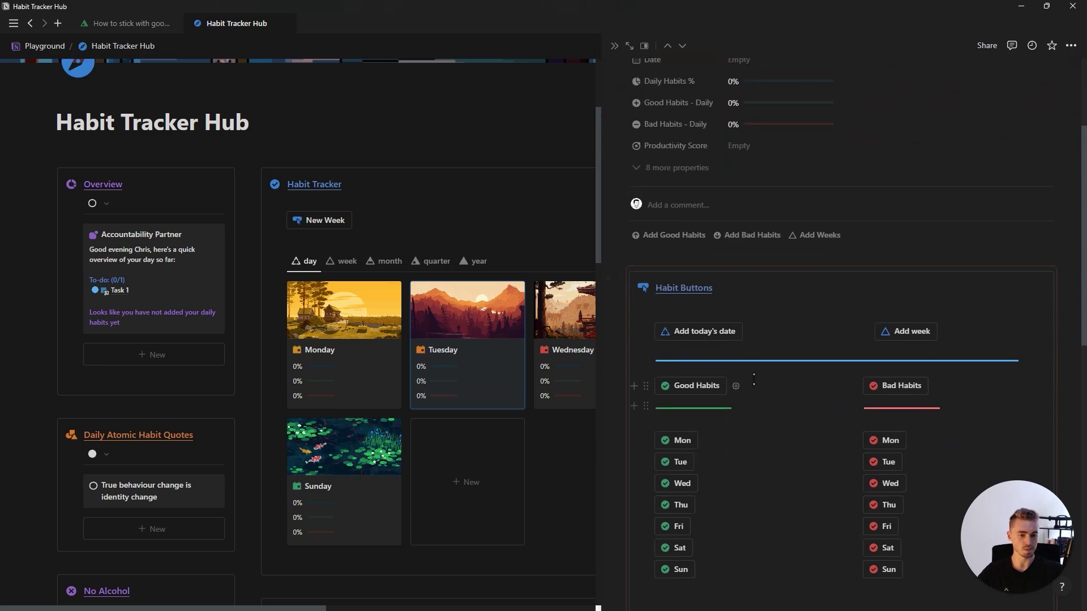
scroll(779, 428, up, 1)
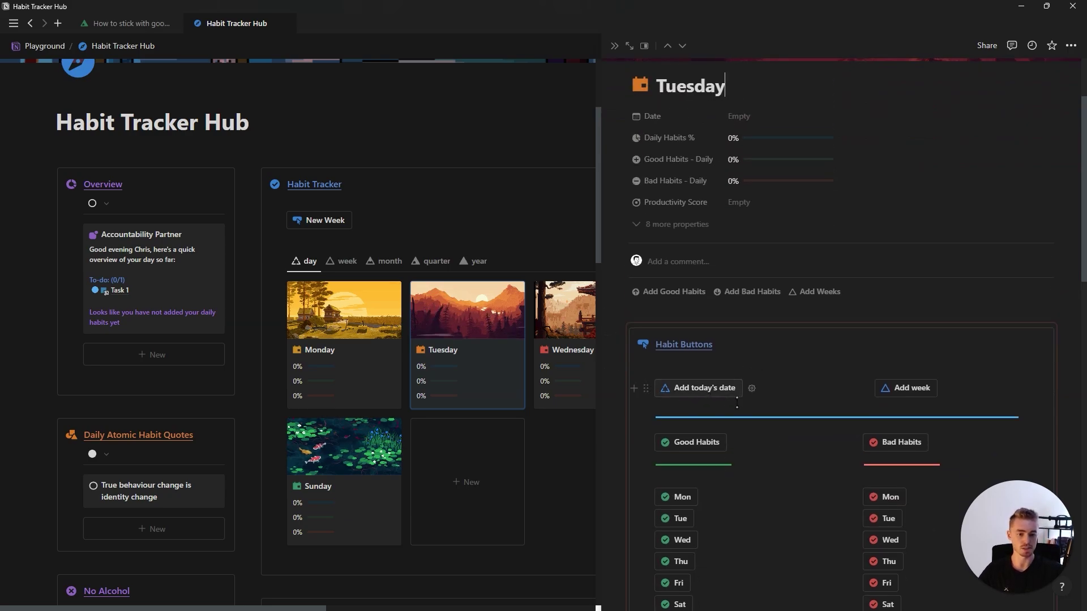
Give Tuesday today's date, the current week, good and bad habits, and an extra Meditate entry.
click(698, 388)
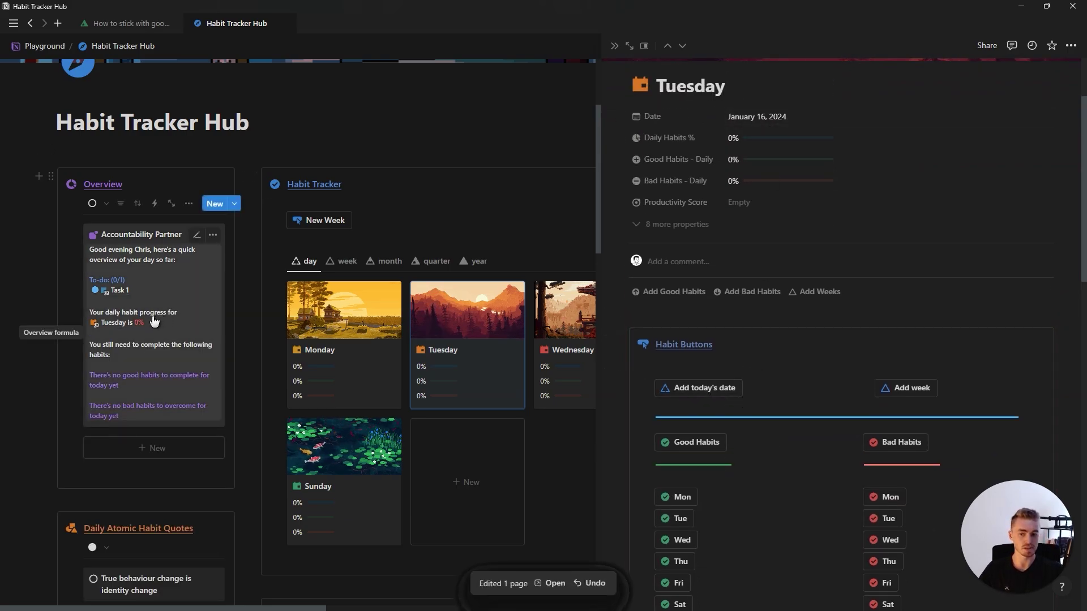
click(912, 388)
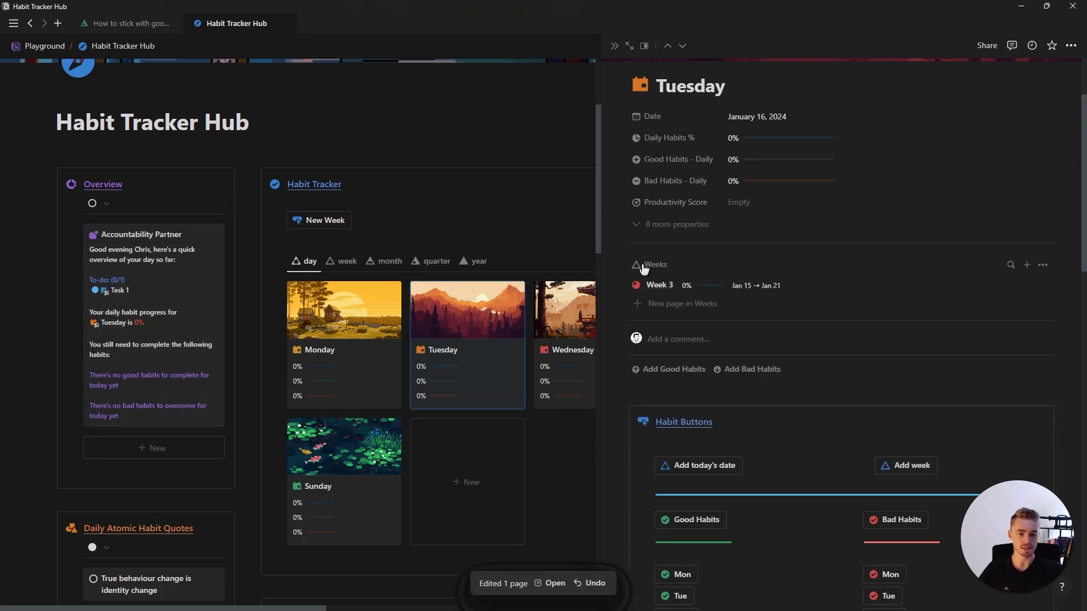
click(347, 260)
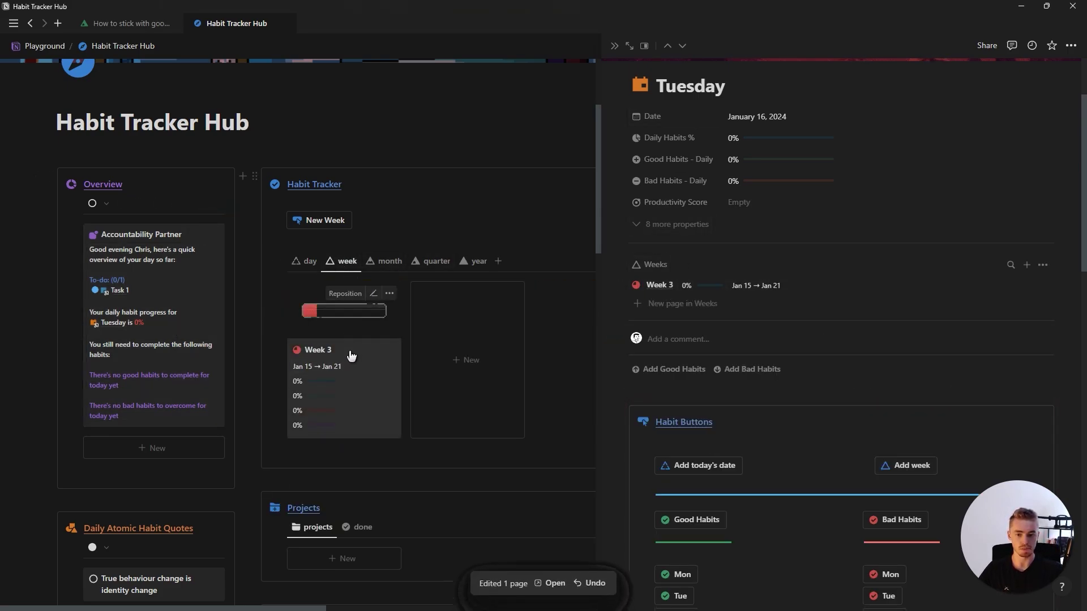
scroll(808, 382, down, 3)
click(696, 293)
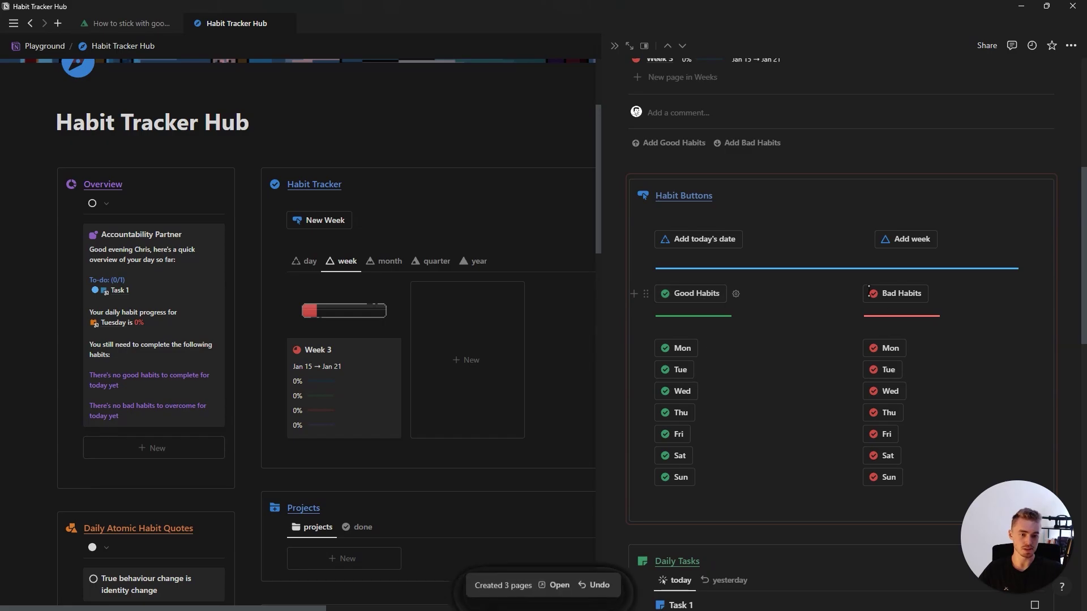
click(889, 296)
scroll(849, 297, up, 4)
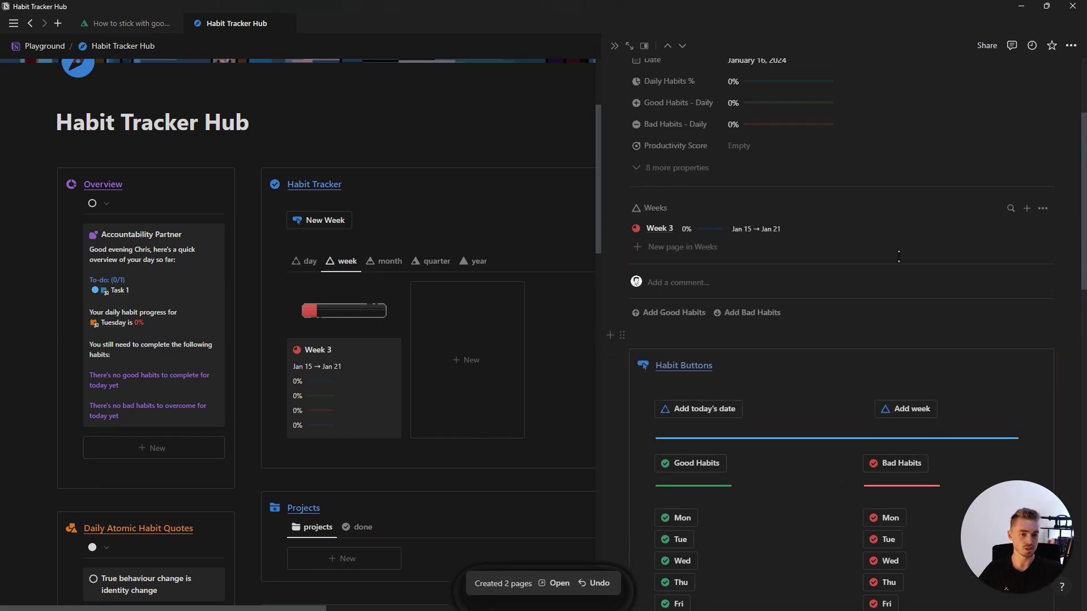
scroll(787, 285, down, 5)
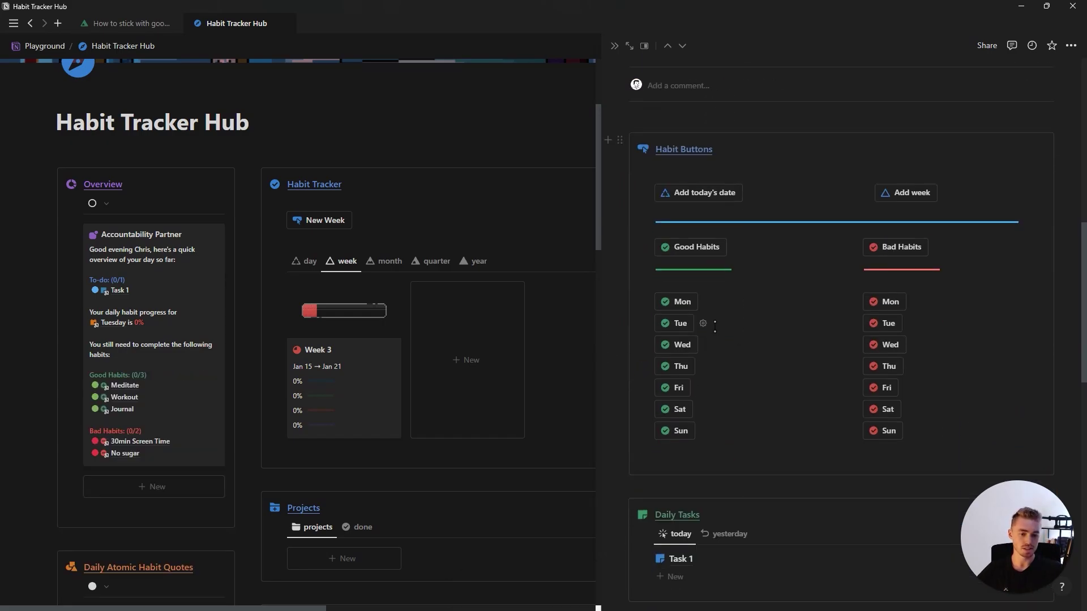
click(680, 302)
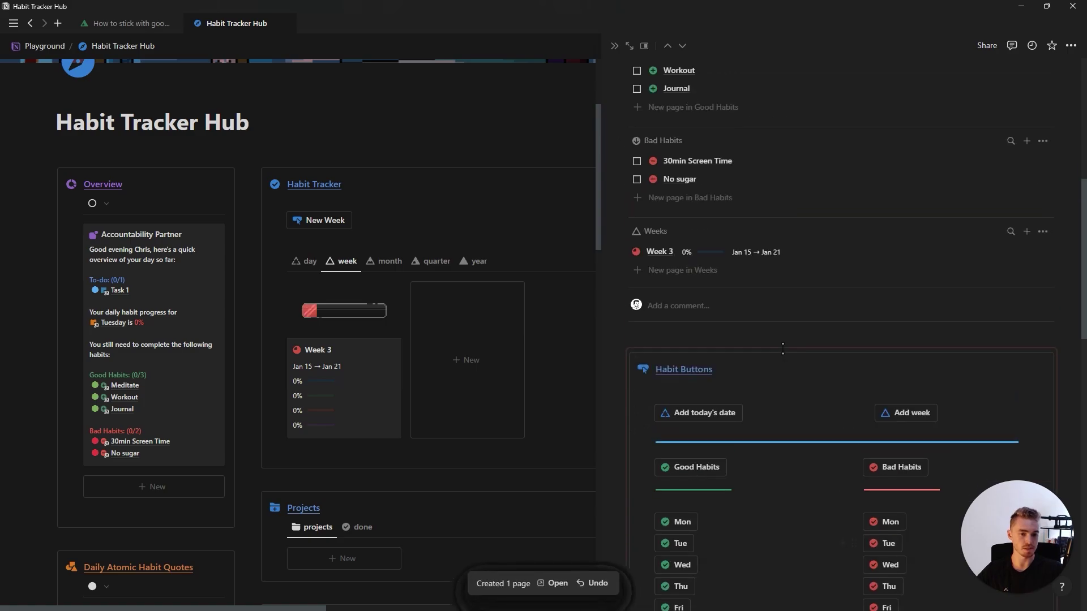
scroll(765, 297, up, 5)
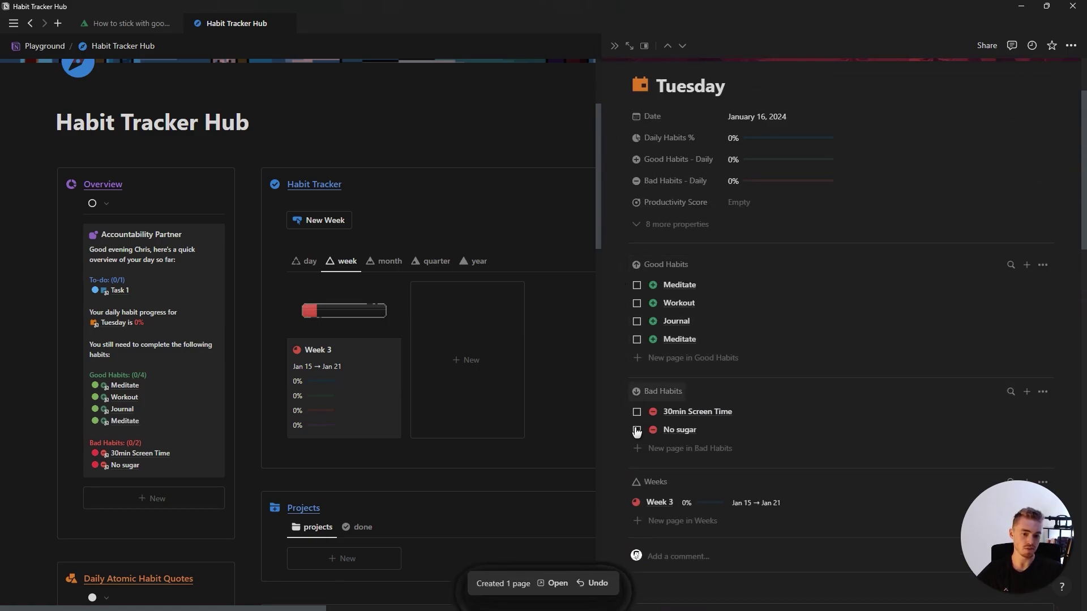
Tick Meditate, Workout and 30min Screen Time for Tuesday.
click(637, 286)
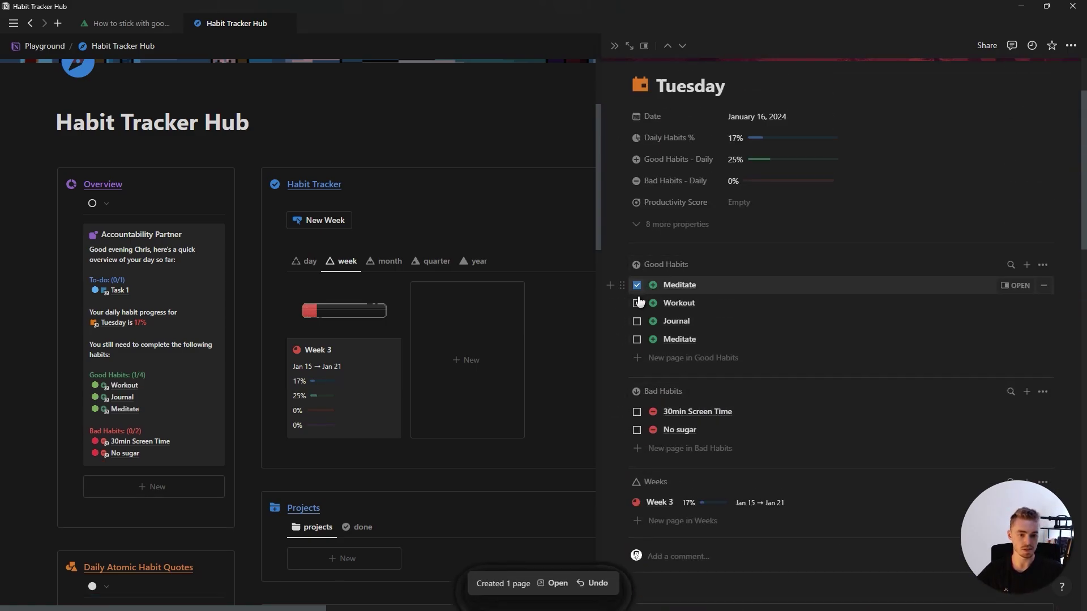
click(637, 303)
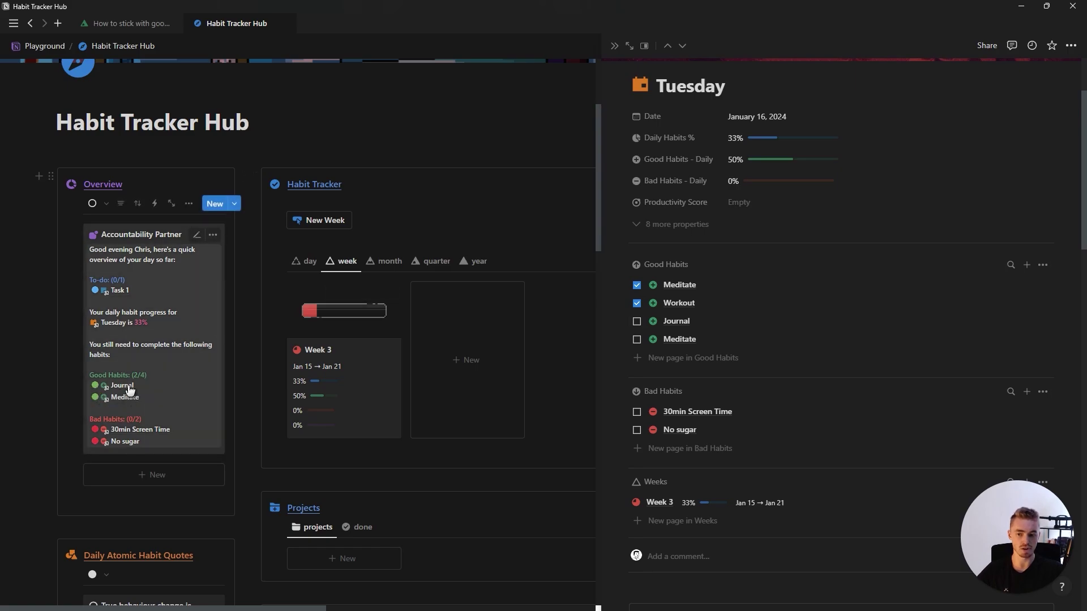
click(637, 412)
scroll(450, 448, down, 5)
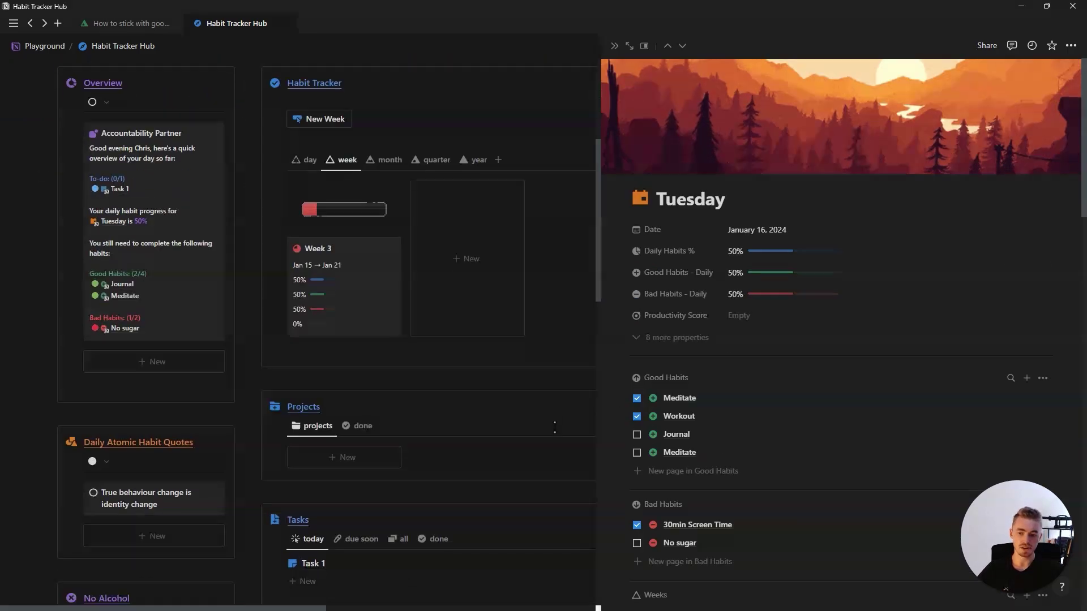
scroll(450, 448, down, 5)
scroll(339, 425, down, 5)
scroll(238, 413, down, 4)
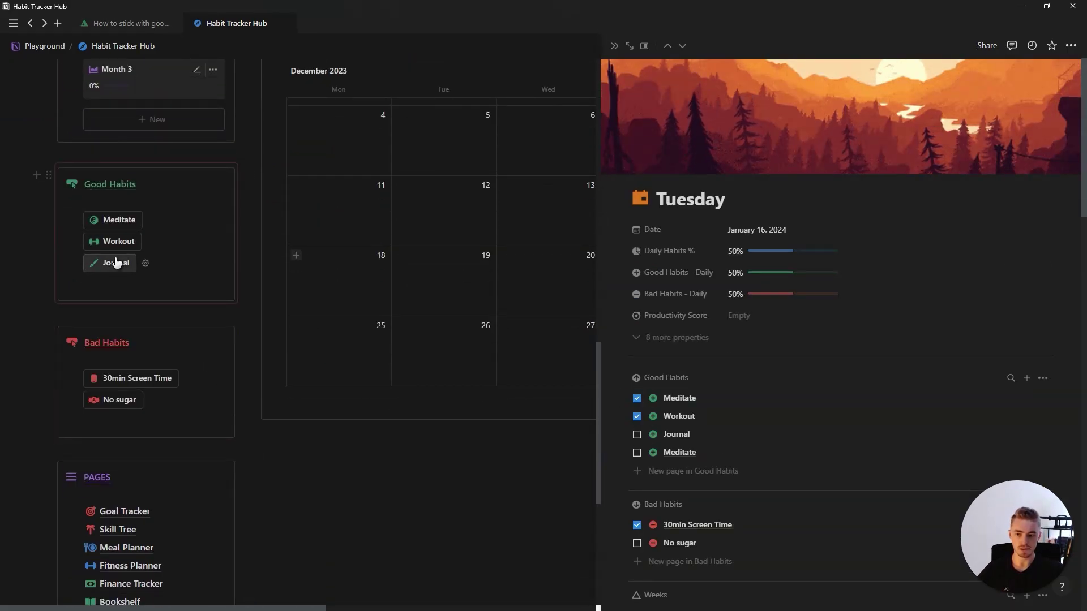
Tick Journal for Tuesday, close its side panel, and go to Mobile Habits.
click(638, 435)
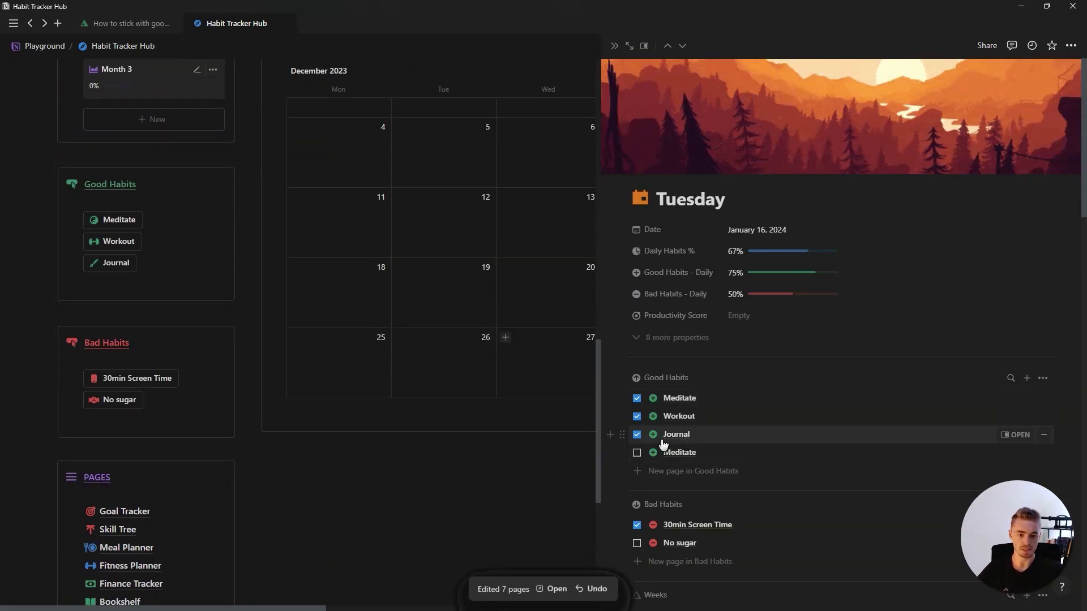
click(614, 45)
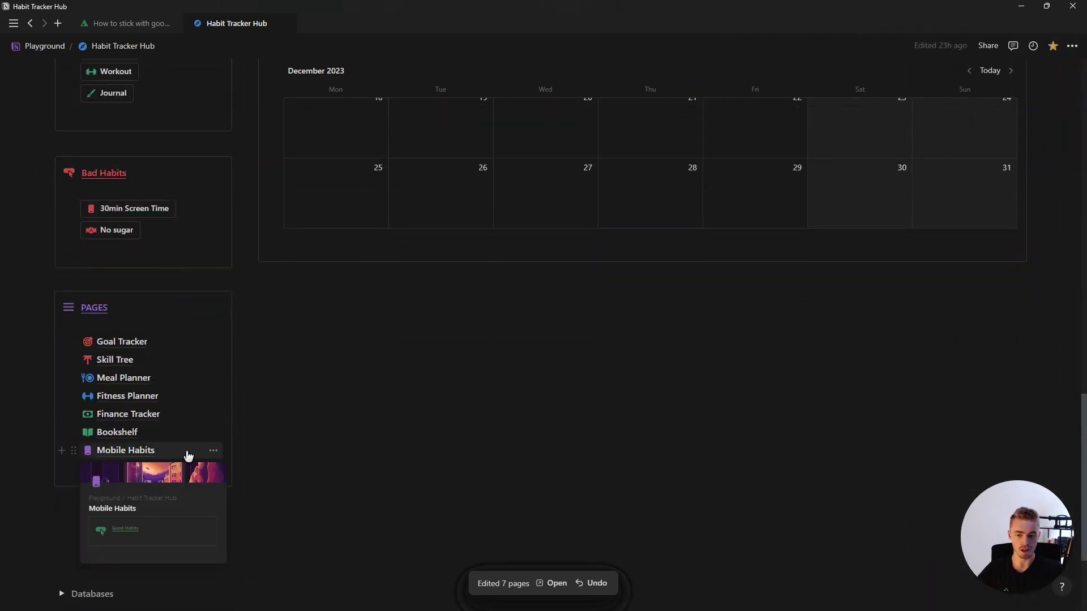
click(126, 450)
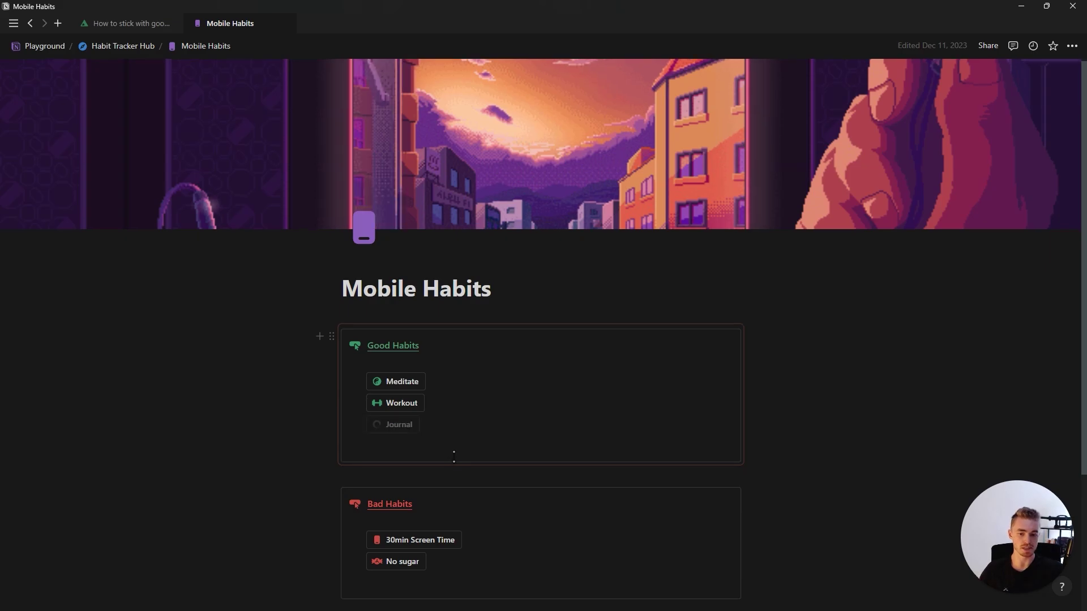
scroll(399, 424, down, 2)
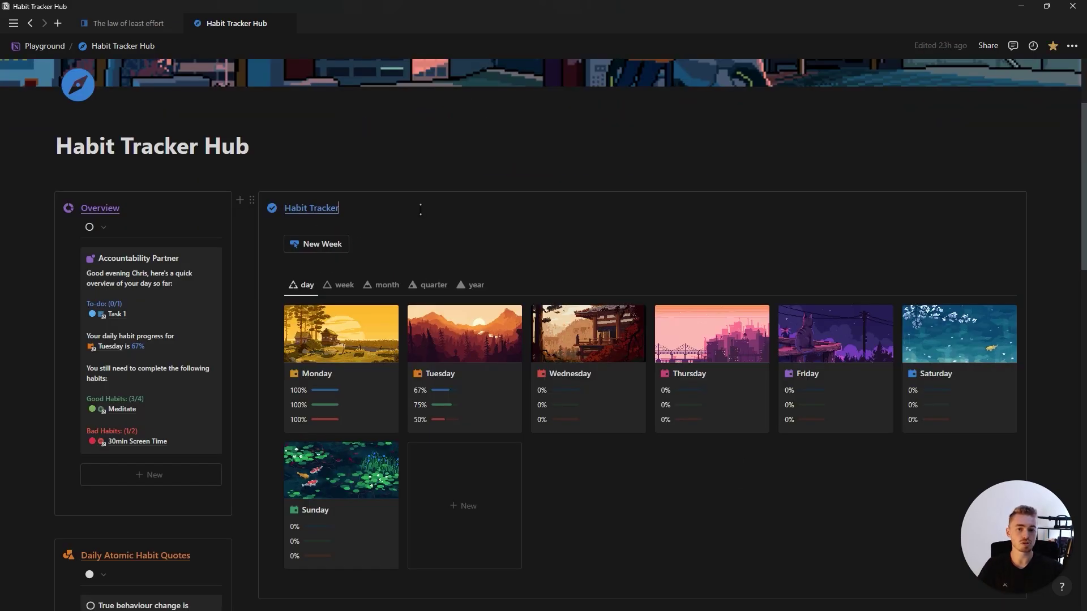
scroll(421, 209, down, 3)
scroll(420, 246, down, 2)
scroll(421, 246, up, 4)
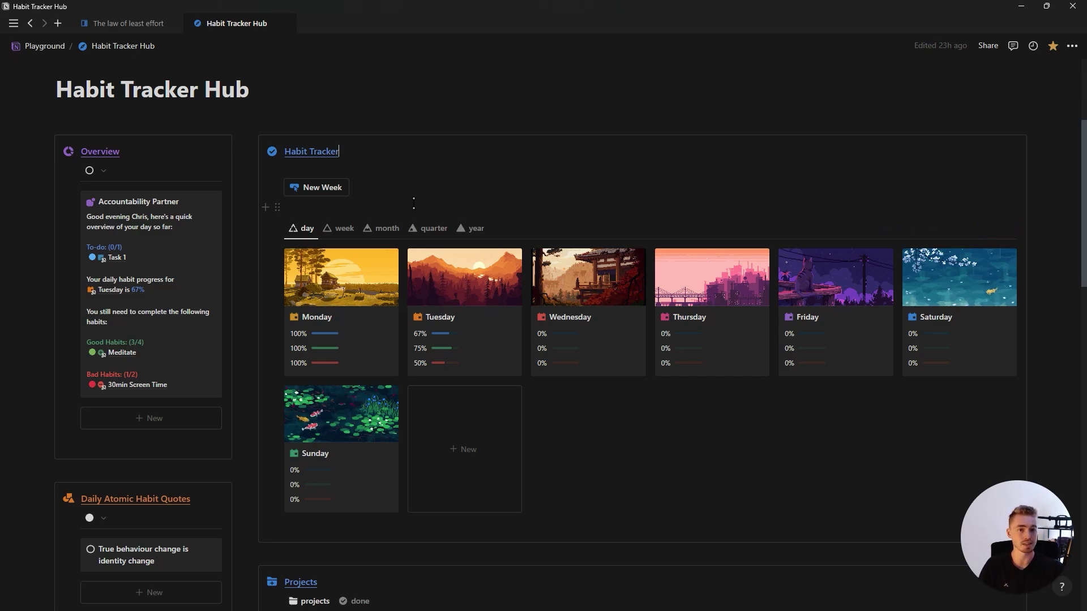
scroll(414, 203, up, 2)
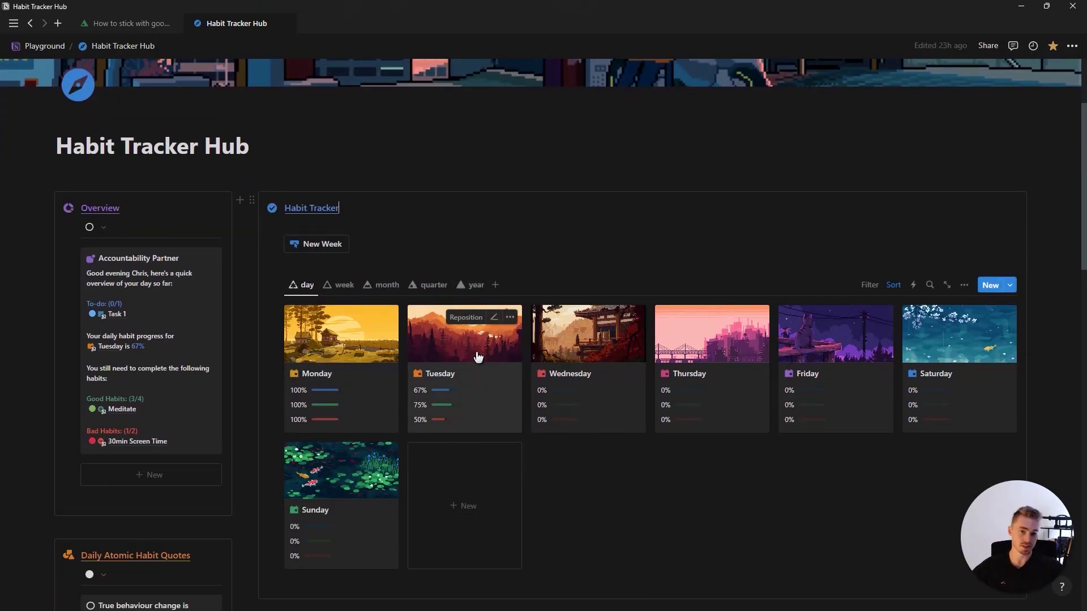
On Tuesday, tick 30min Screen Time, the second Meditate, and No sugar after briefly unticking it.
click(480, 371)
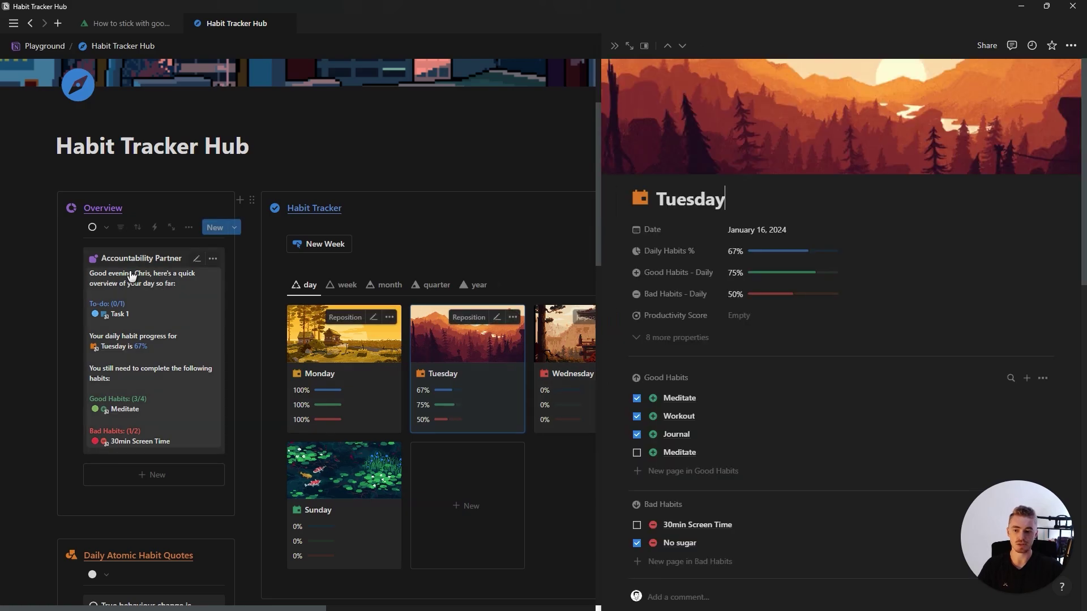
scroll(840, 254, down, 3)
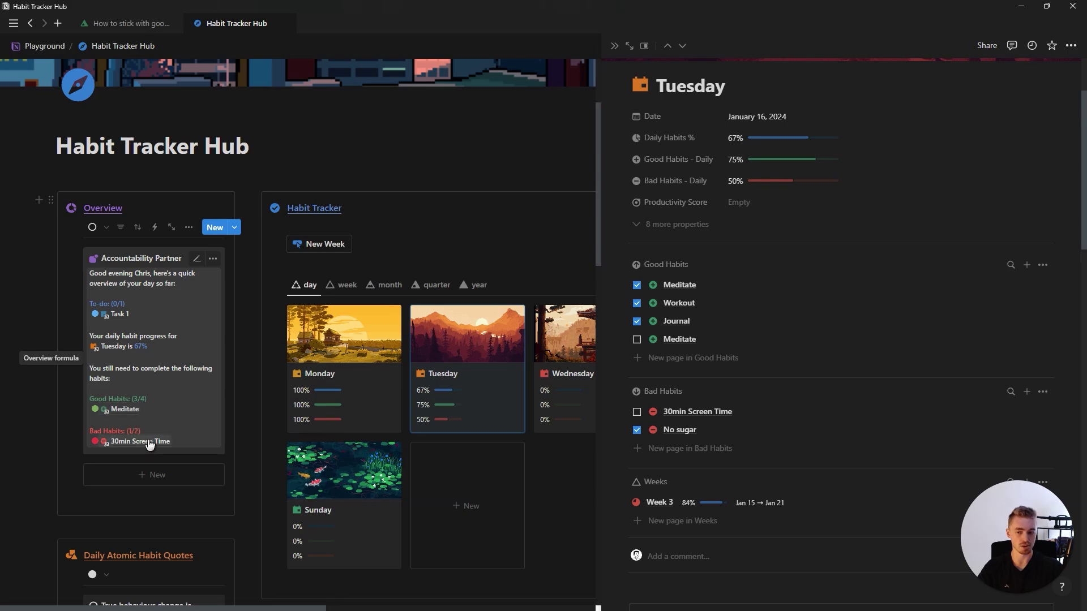
mouse_move(637, 412)
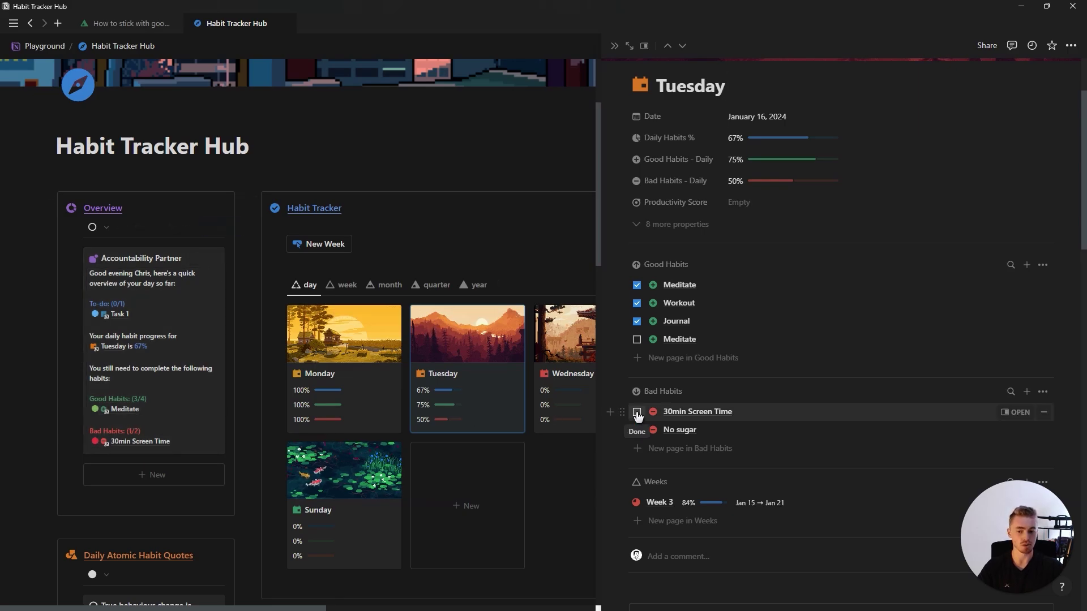
click(637, 411)
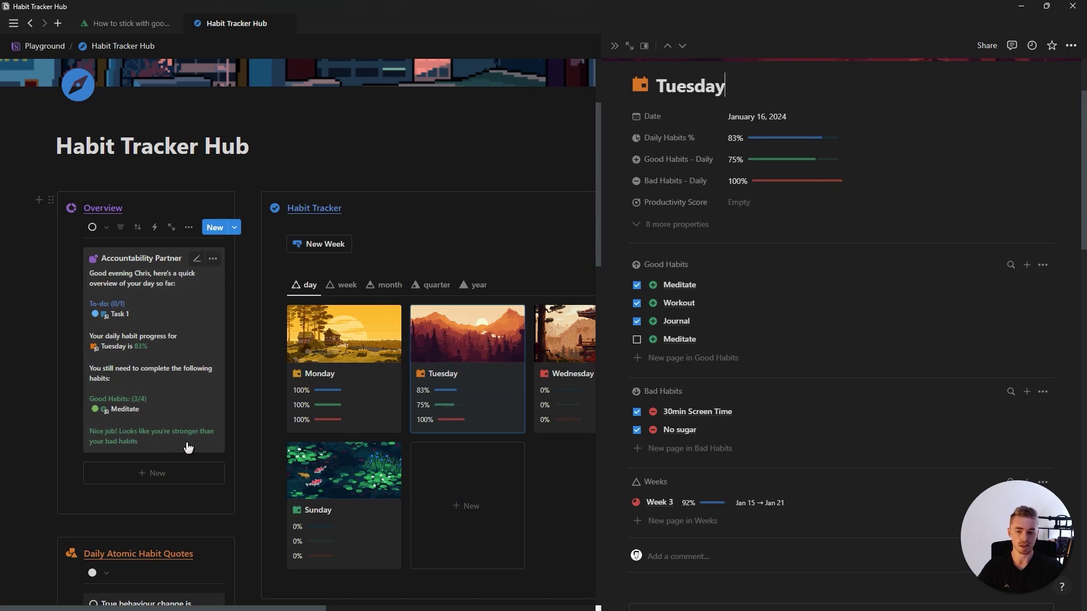
click(638, 430)
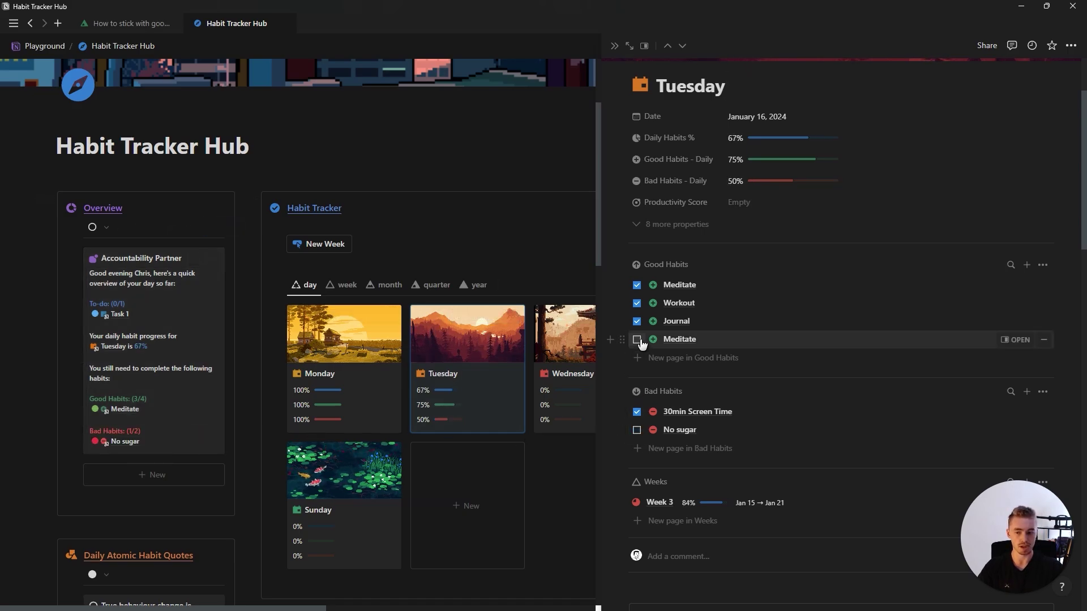
click(637, 340)
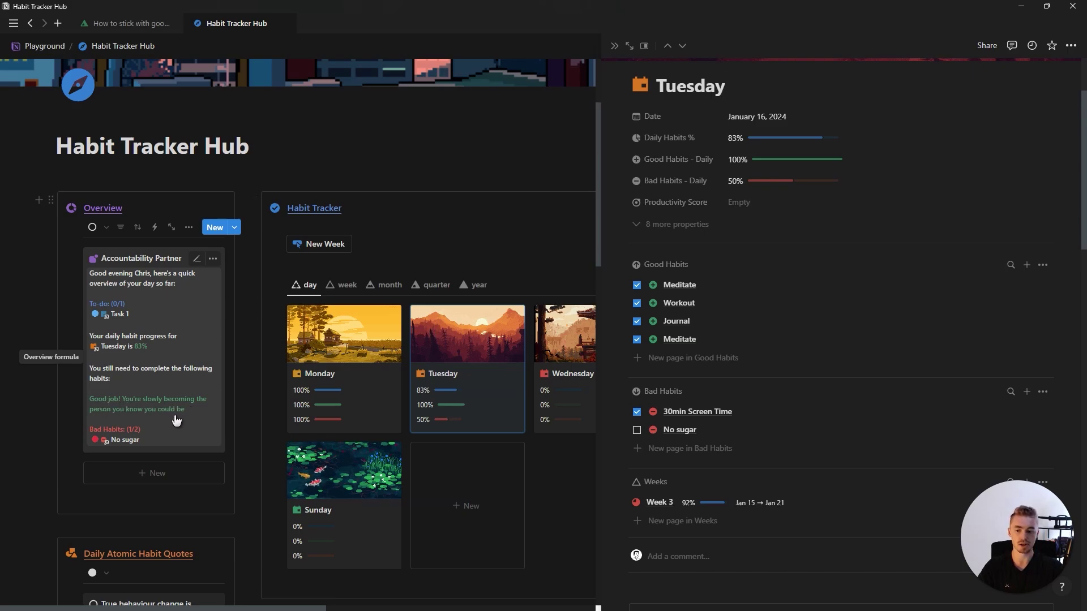
click(638, 430)
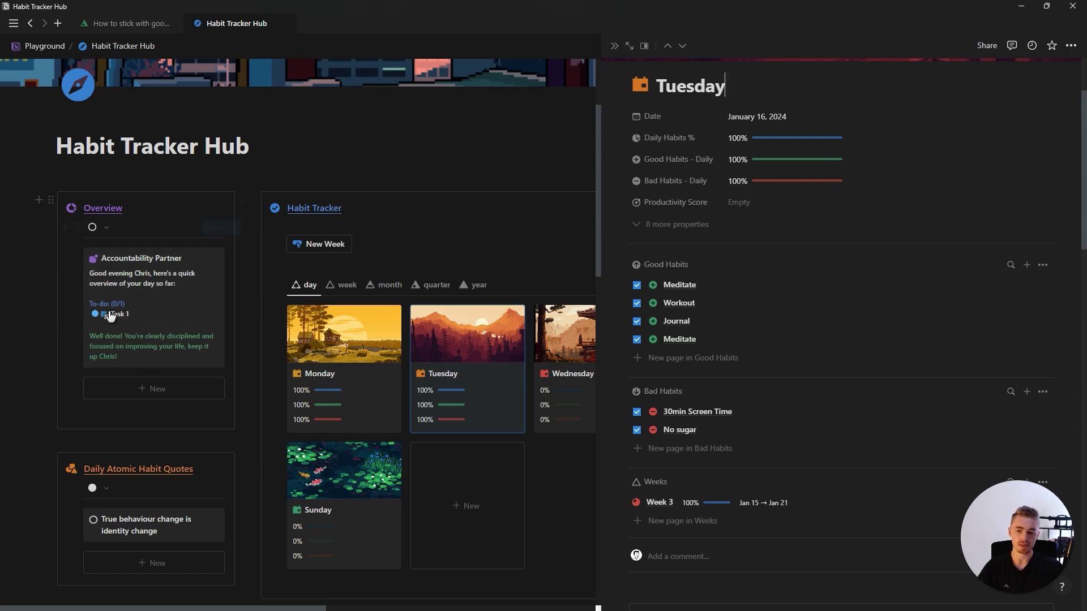
scroll(768, 291, down, 5)
scroll(768, 292, down, 8)
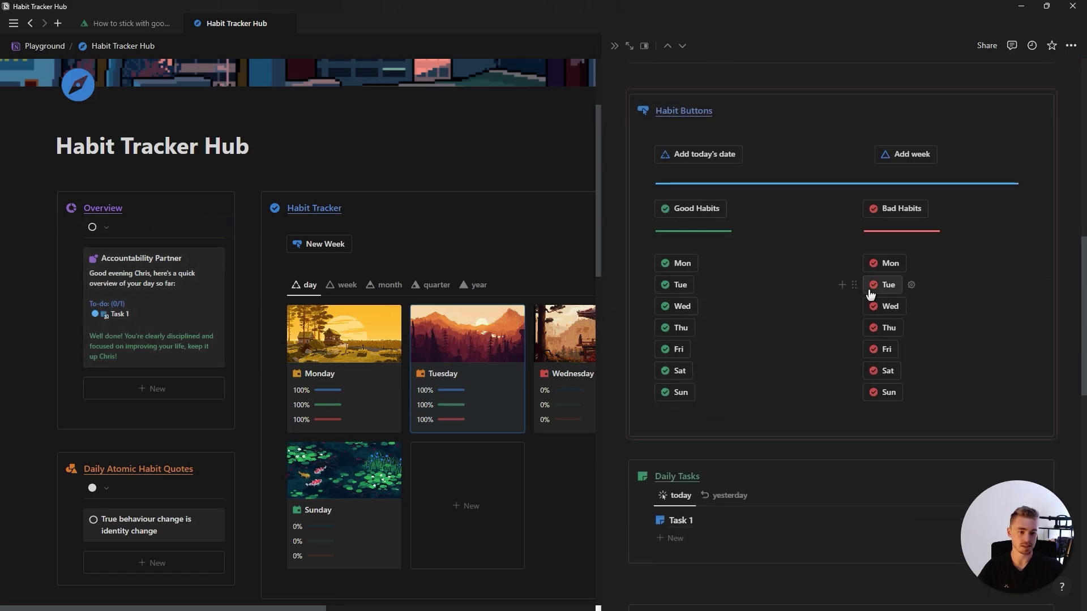
scroll(768, 292, down, 4)
Complete Task 1, then delete it from Tuesday's daily tasks.
click(1034, 349)
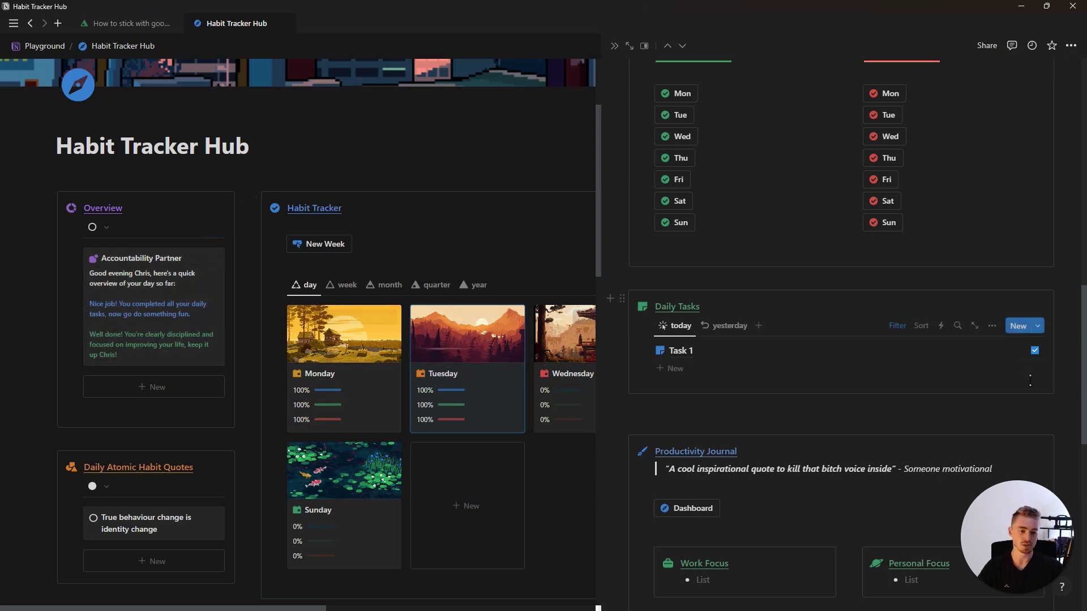
click(971, 356)
key(Delete)
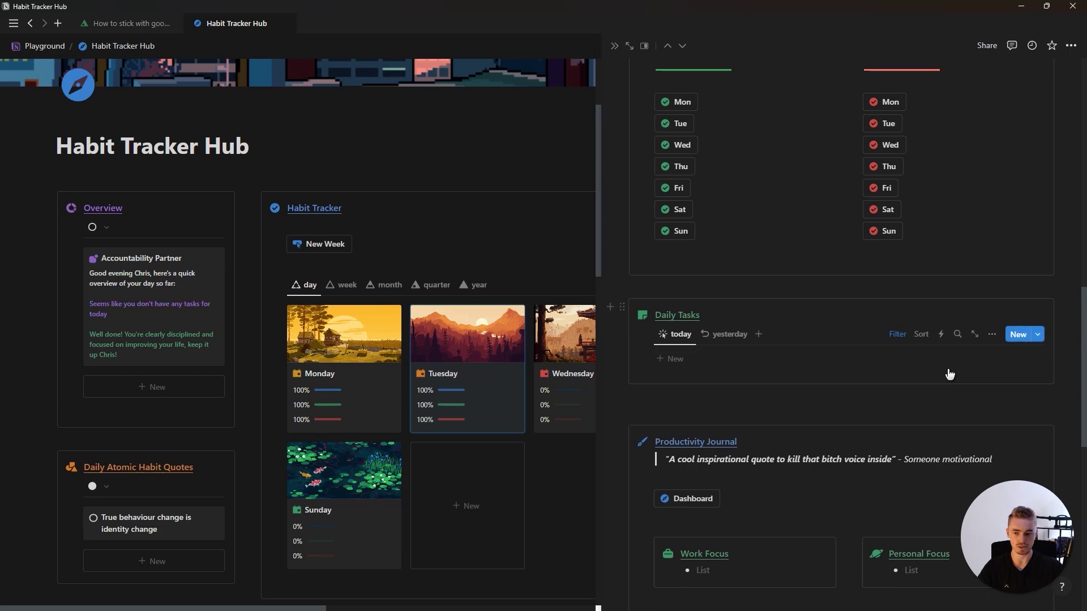
Delete Tuesday's habit entries and clear its date.
key(Delete)
key(Delete)
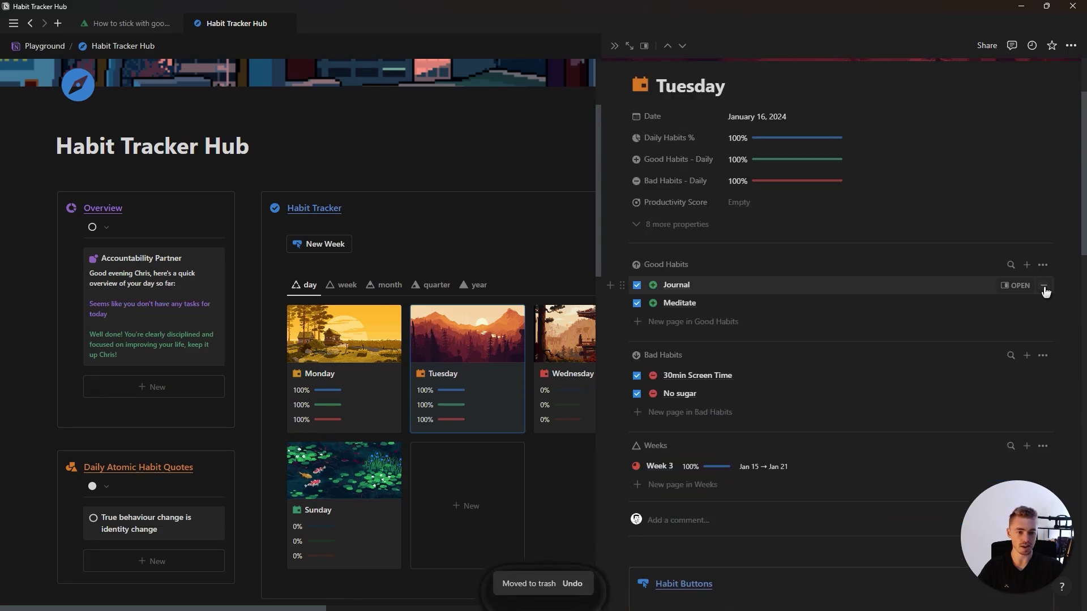
key(Delete)
key(Delete)
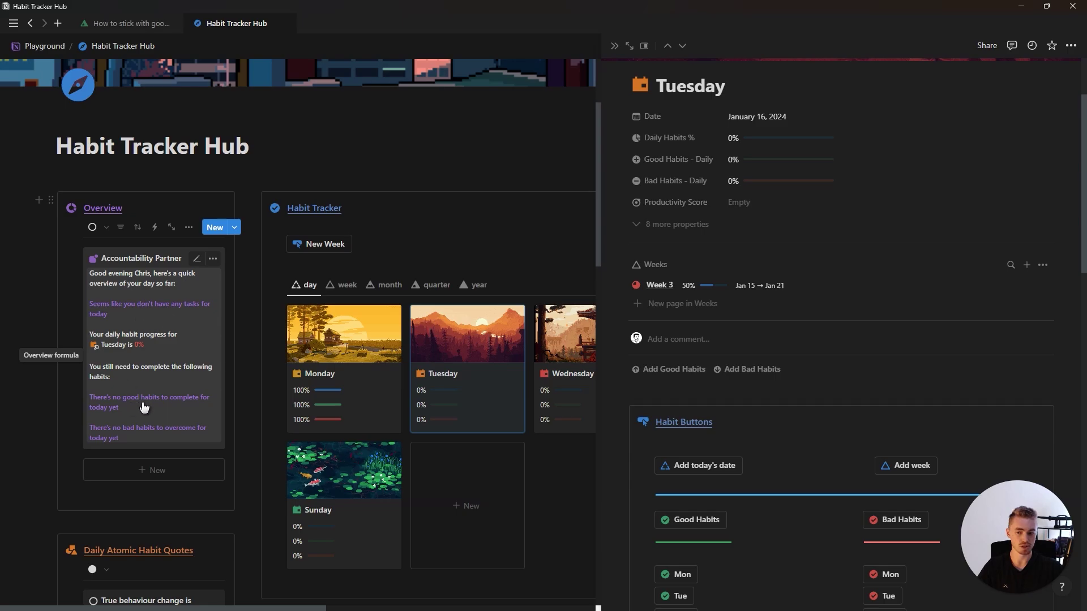
click(758, 117)
click(755, 403)
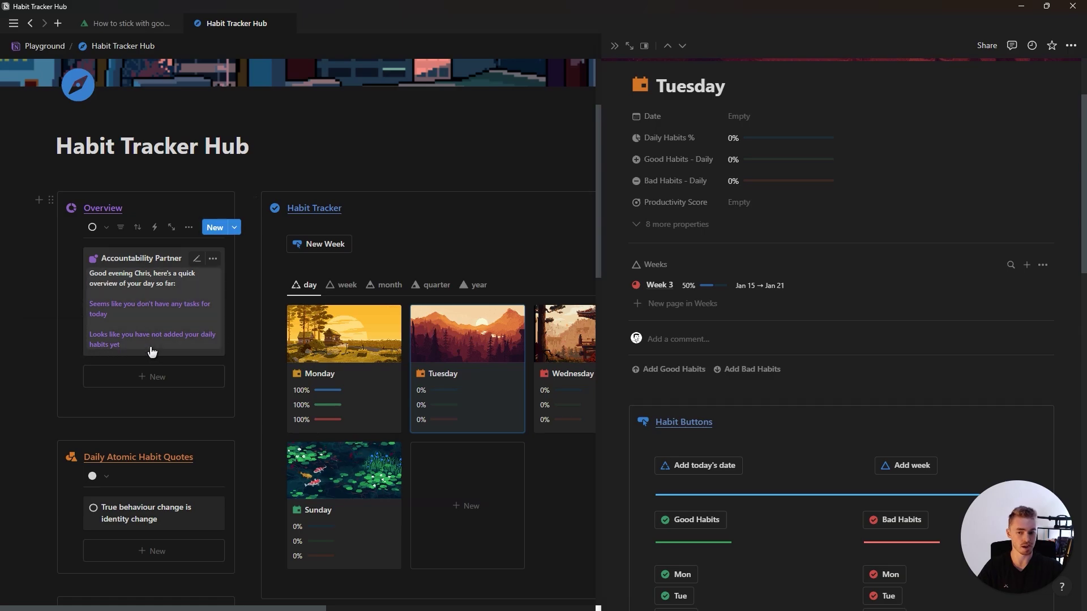
scroll(544, 286, down, 5)
scroll(544, 285, down, 5)
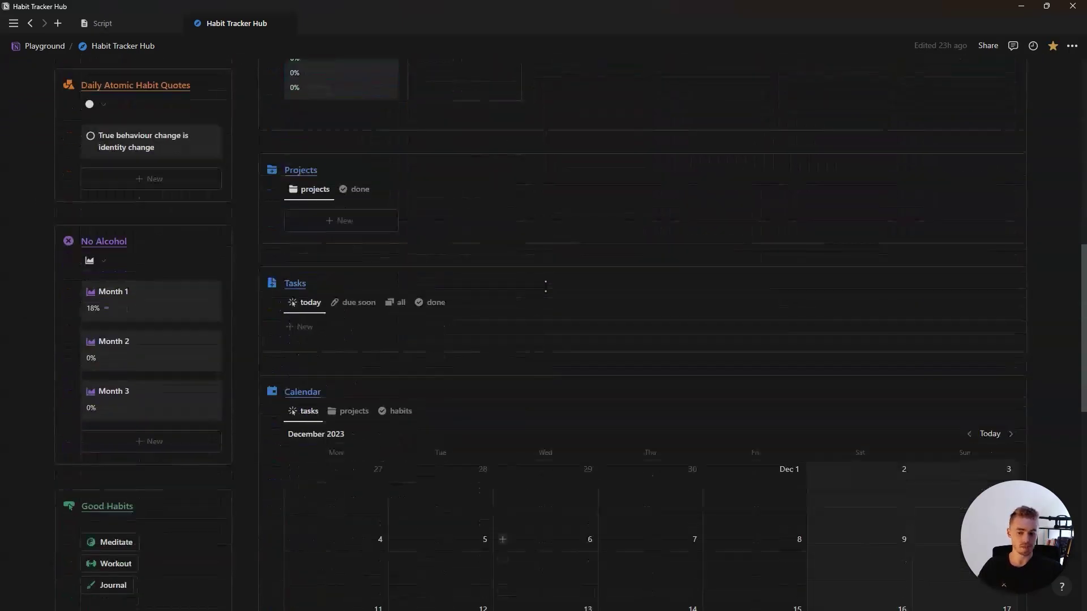
scroll(545, 285, down, 4)
scroll(544, 286, down, 3)
scroll(546, 294, down, 3)
scroll(547, 294, down, 2)
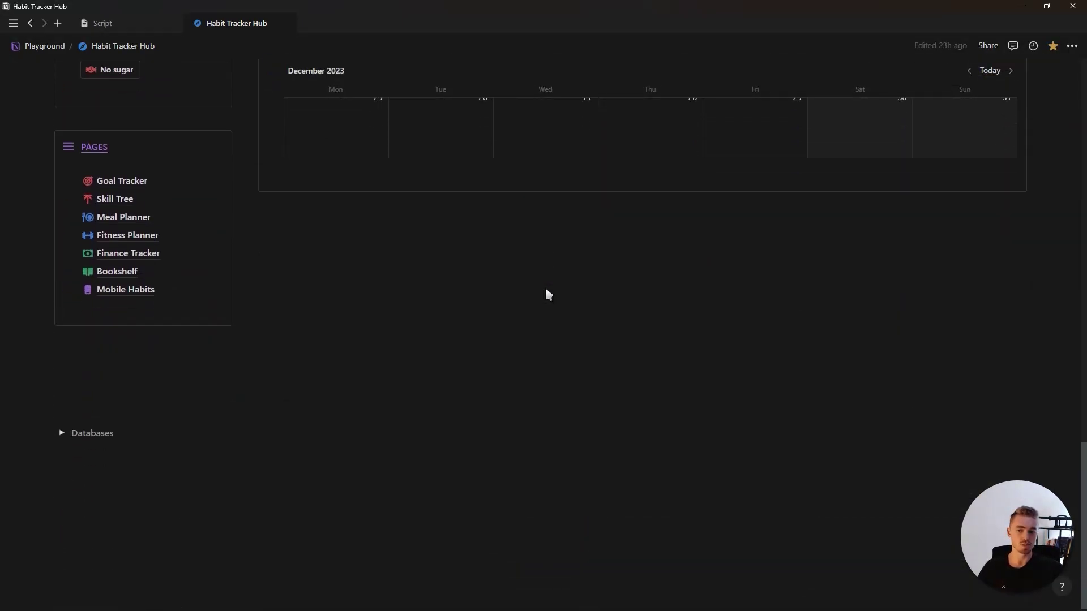
scroll(546, 294, up, 5)
scroll(545, 294, up, 4)
scroll(545, 294, up, 4)
scroll(546, 294, up, 4)
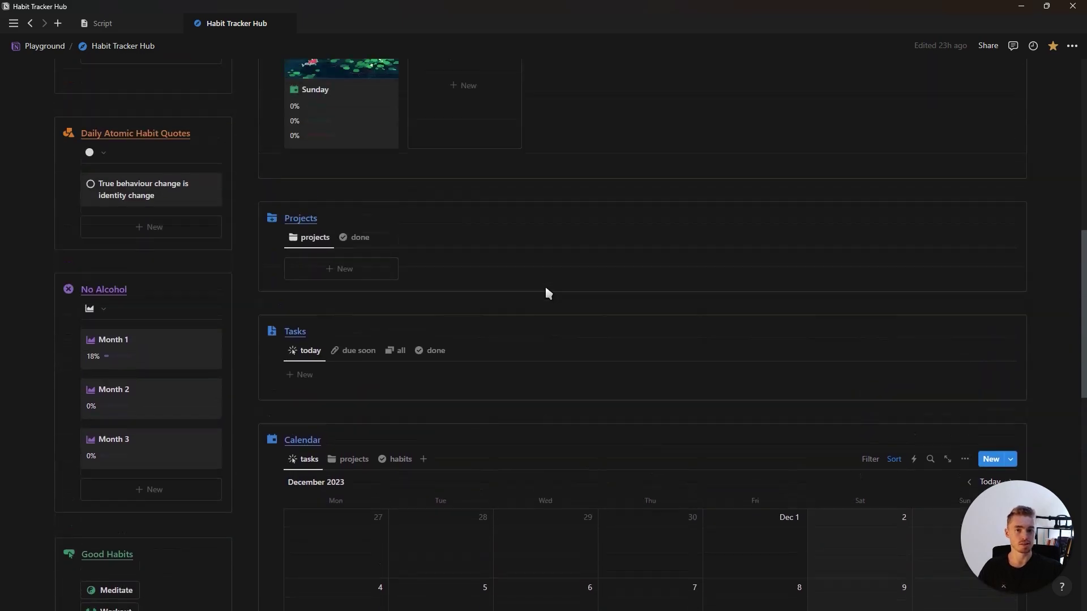
scroll(545, 294, up, 5)
scroll(546, 294, up, 4)
scroll(546, 286, up, 4)
scroll(545, 285, up, 3)
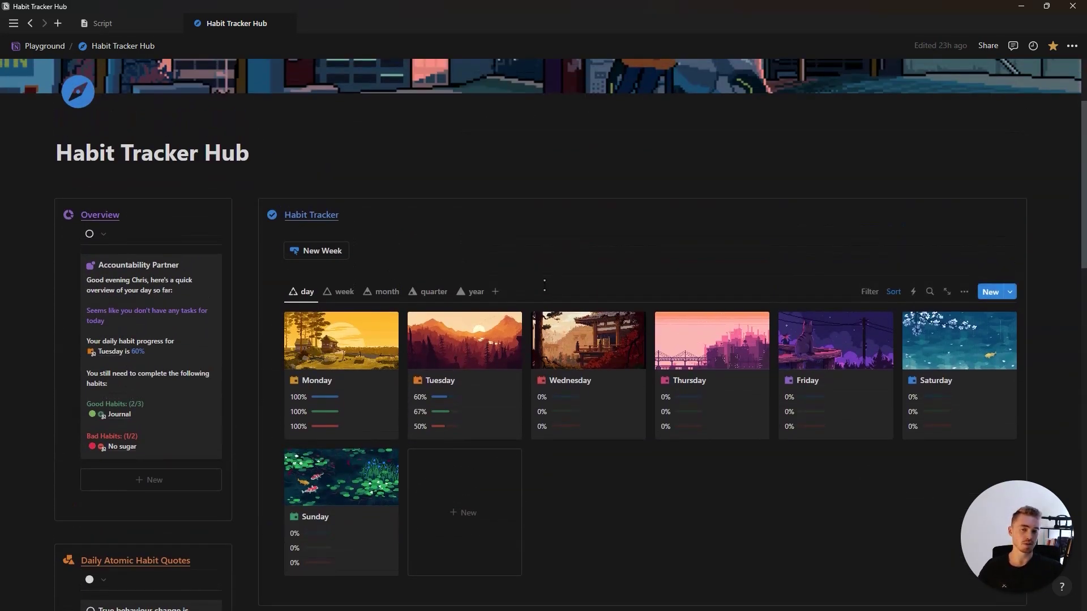
scroll(546, 286, up, 4)
scroll(545, 286, up, 3)
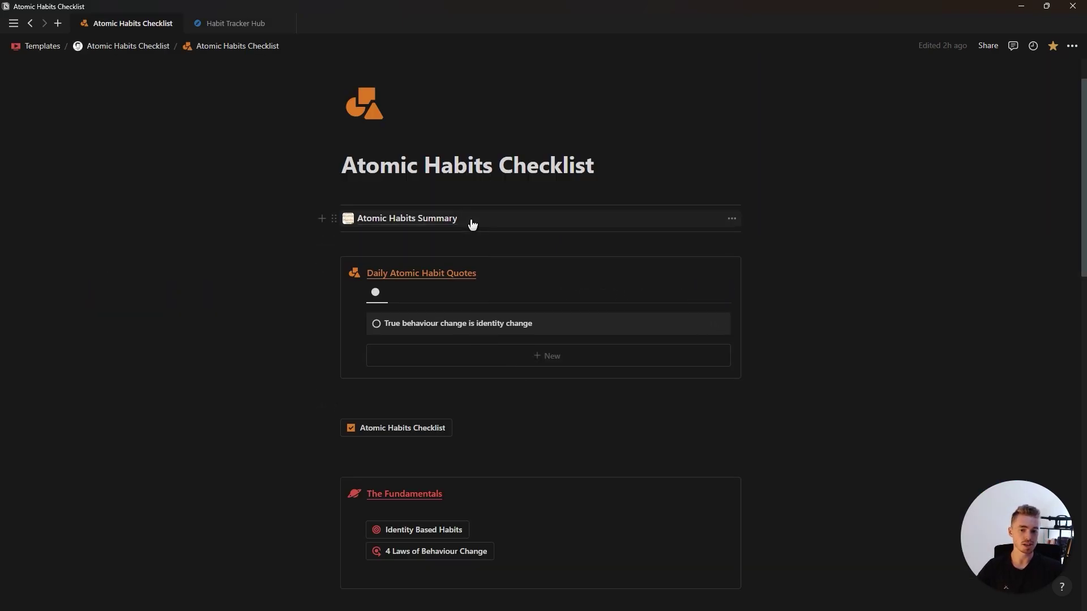
click(473, 223)
scroll(539, 330, down, 3)
scroll(539, 330, down, 3)
scroll(538, 330, down, 3)
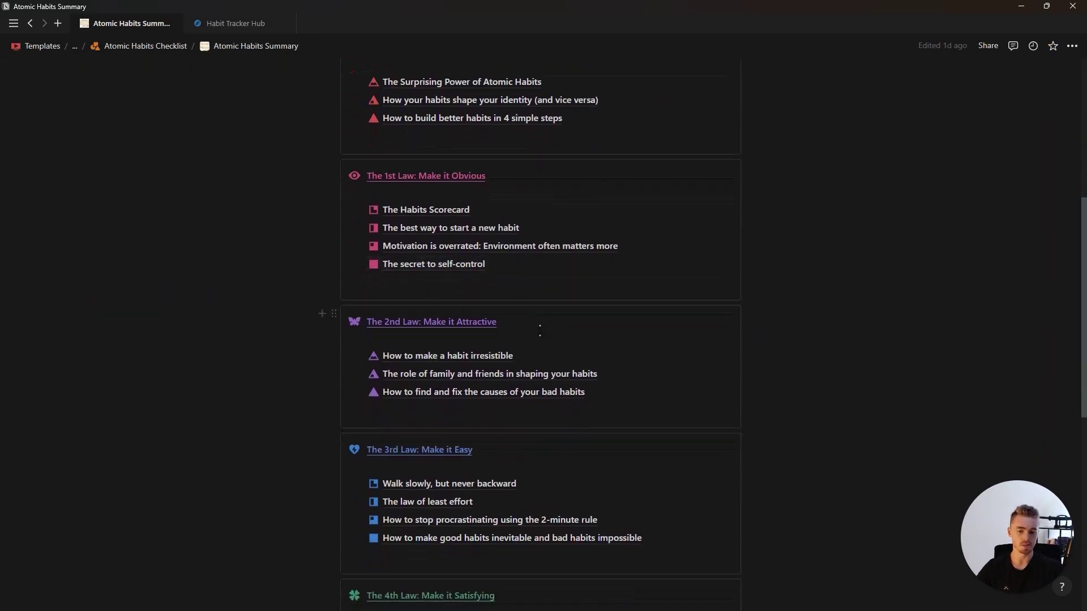
scroll(540, 329, down, 3)
scroll(538, 330, down, 2)
scroll(539, 330, down, 2)
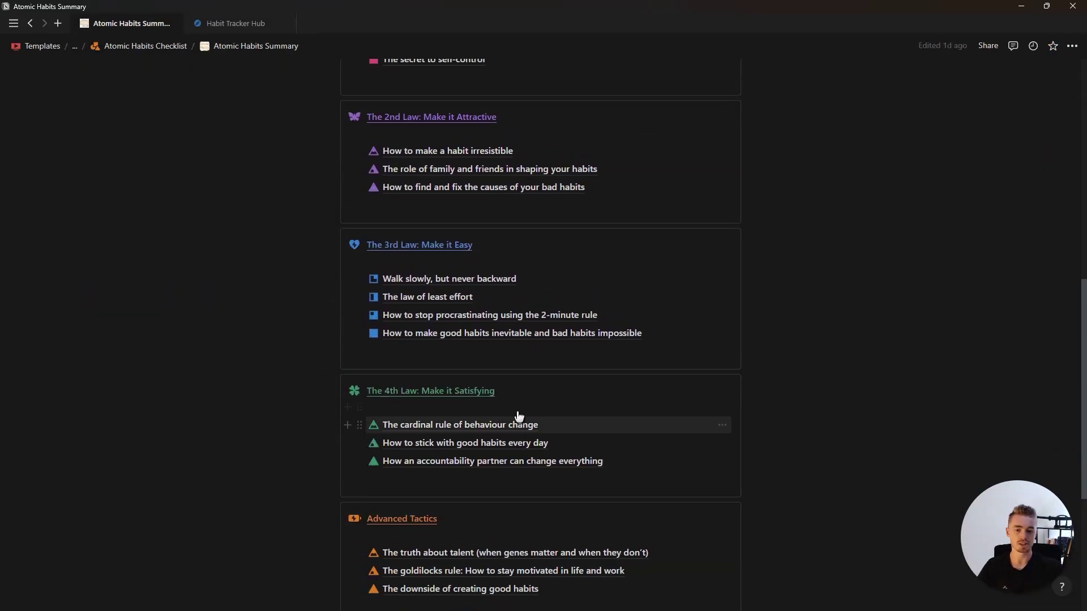
scroll(522, 398, up, 5)
scroll(521, 398, up, 4)
key(alt+Left)
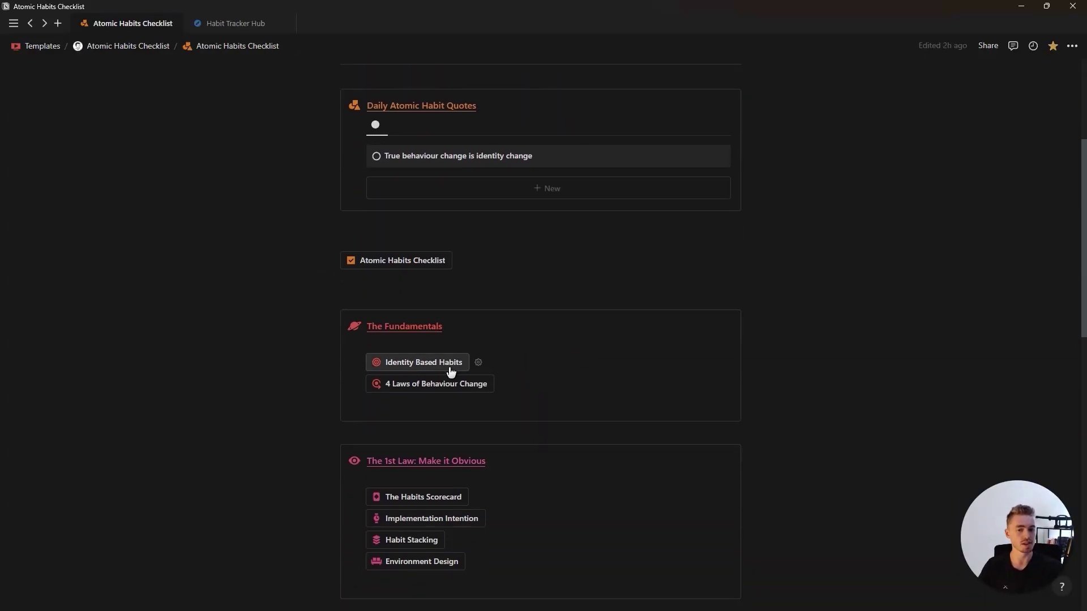
scroll(460, 380, down, 2)
scroll(455, 259, down, 3)
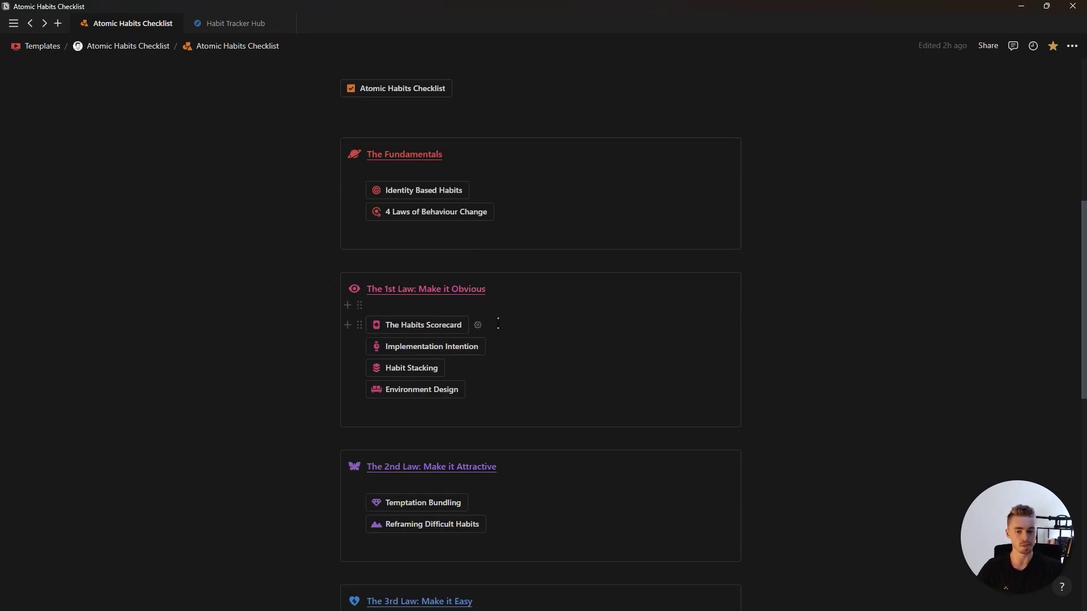
scroll(636, 336, down, 4)
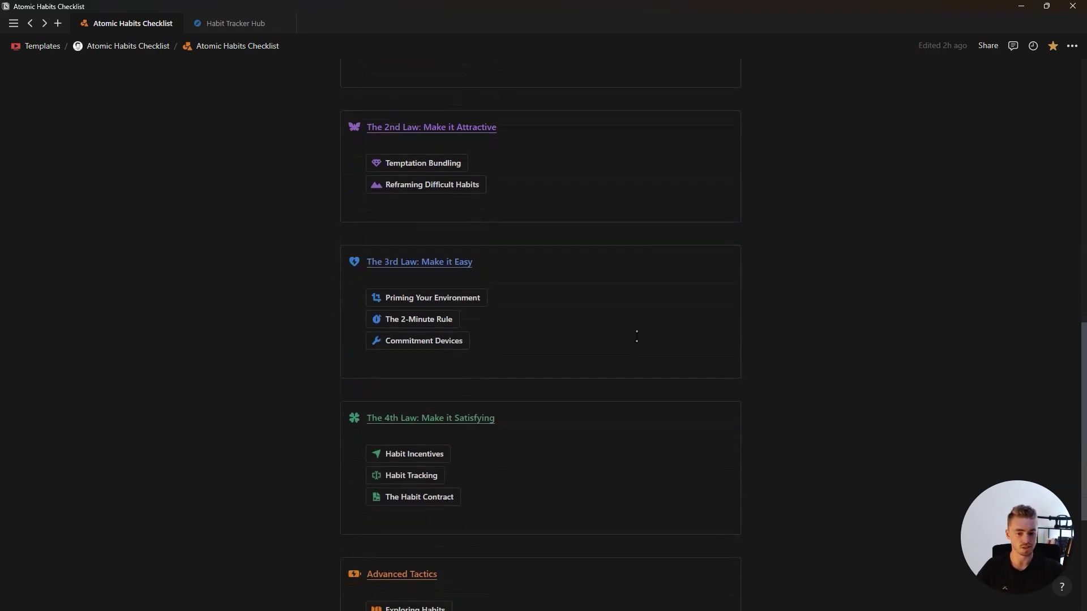
scroll(636, 336, down, 2)
scroll(637, 336, up, 3)
scroll(636, 336, up, 3)
scroll(636, 337, up, 1)
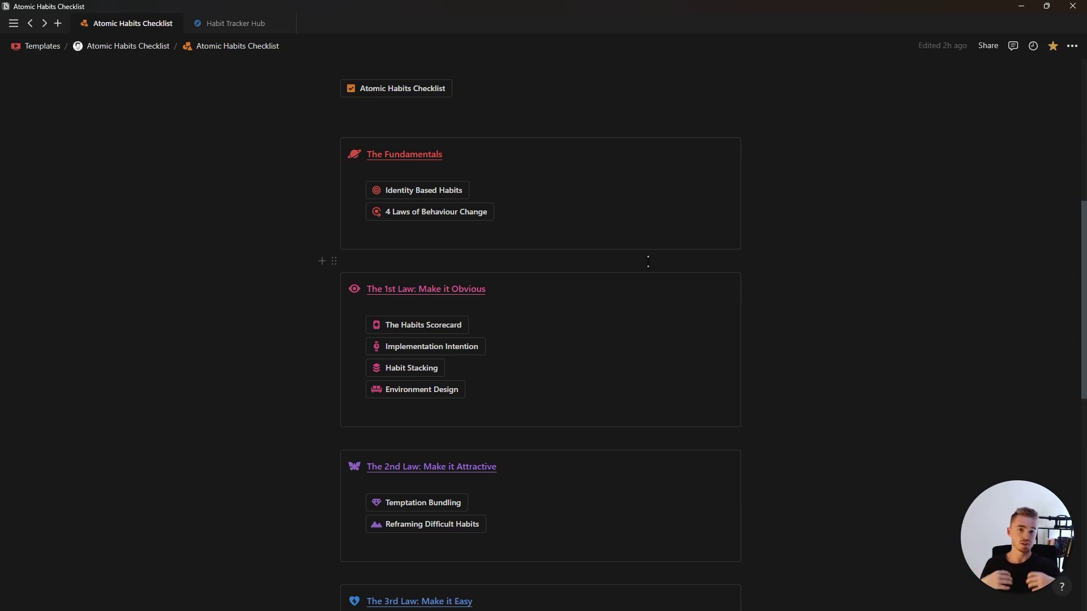
scroll(648, 261, down, 5)
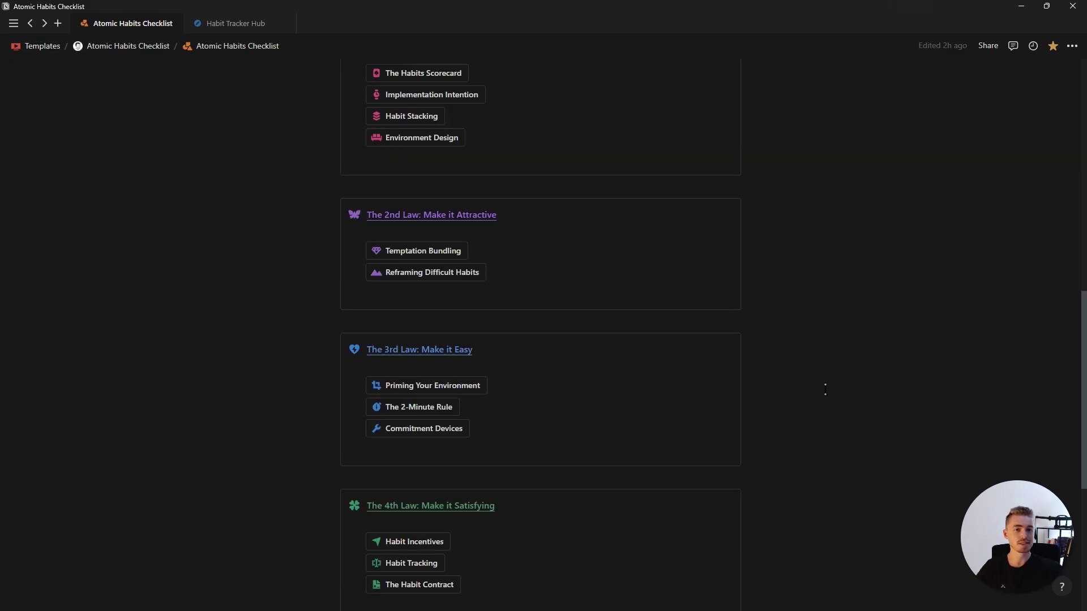
scroll(764, 340, down, 3)
scroll(824, 390, down, 2)
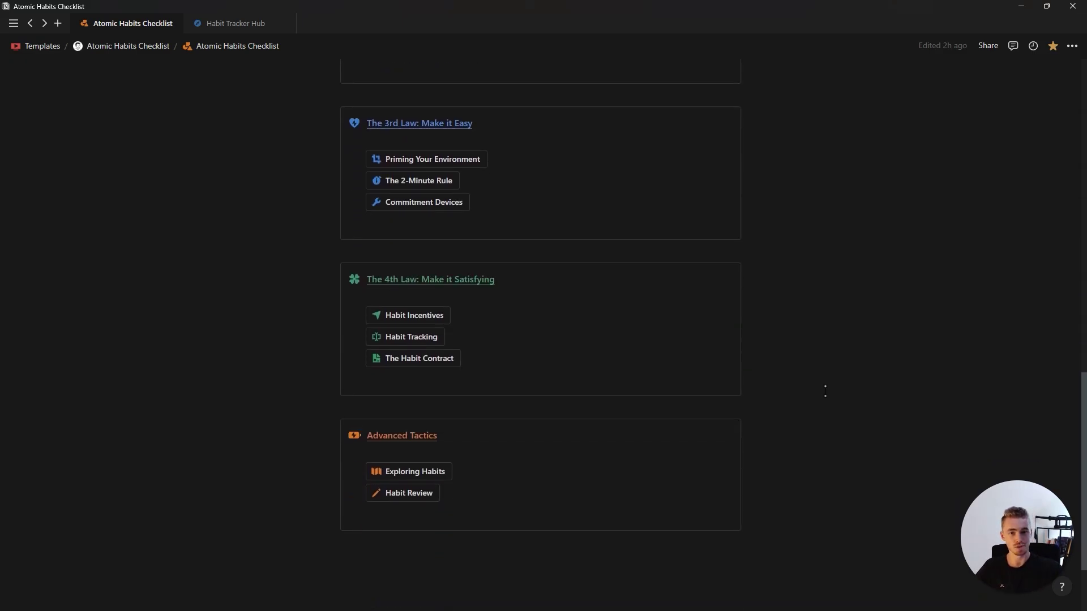
scroll(825, 390, up, 4)
scroll(825, 391, up, 4)
scroll(825, 391, up, 4)
scroll(825, 391, up, 4)
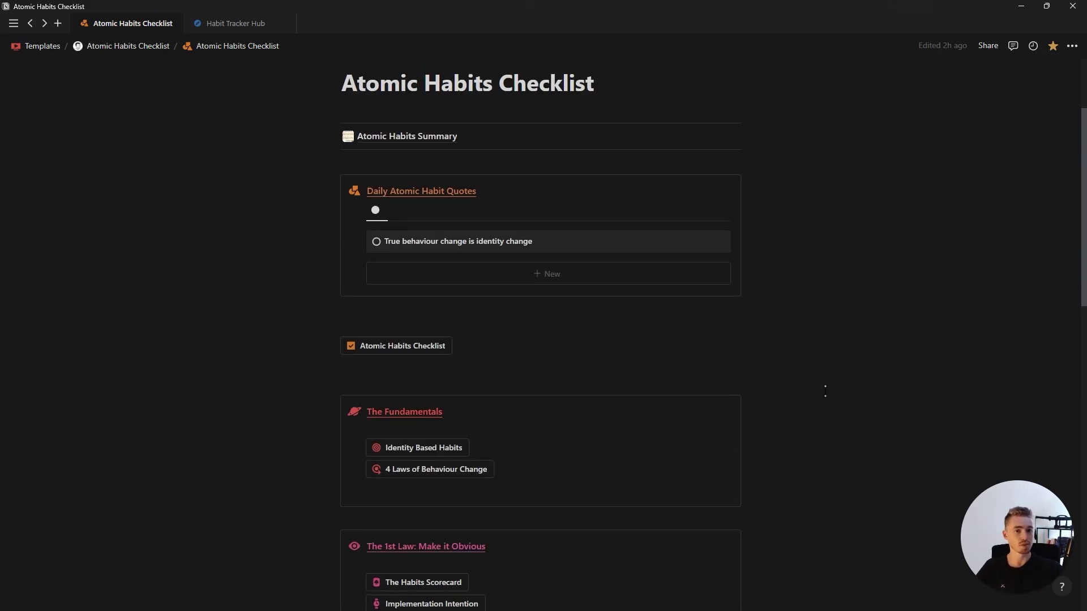
scroll(824, 390, up, 2)
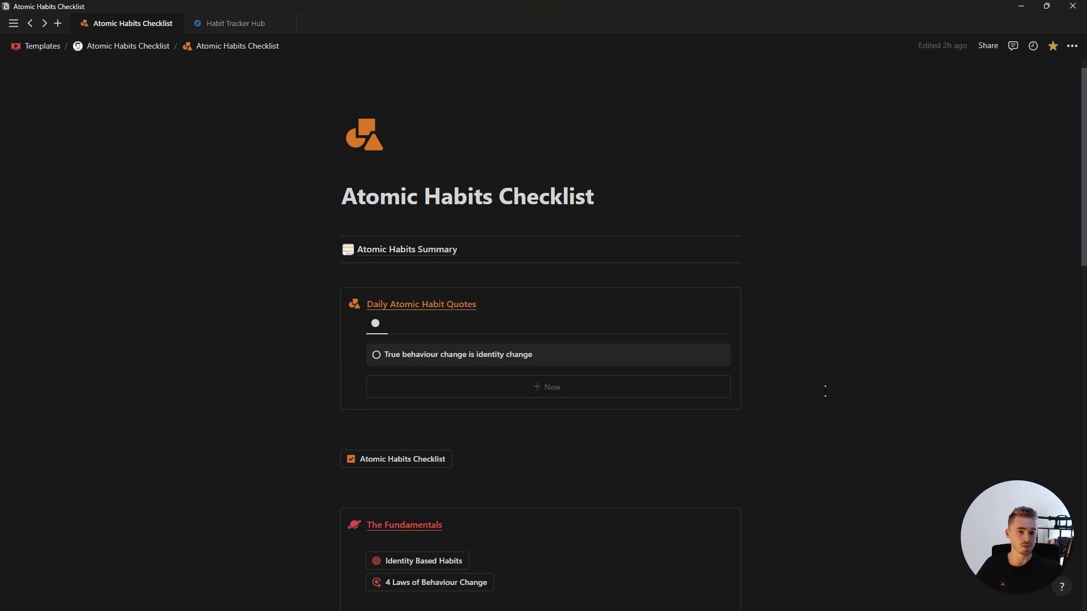